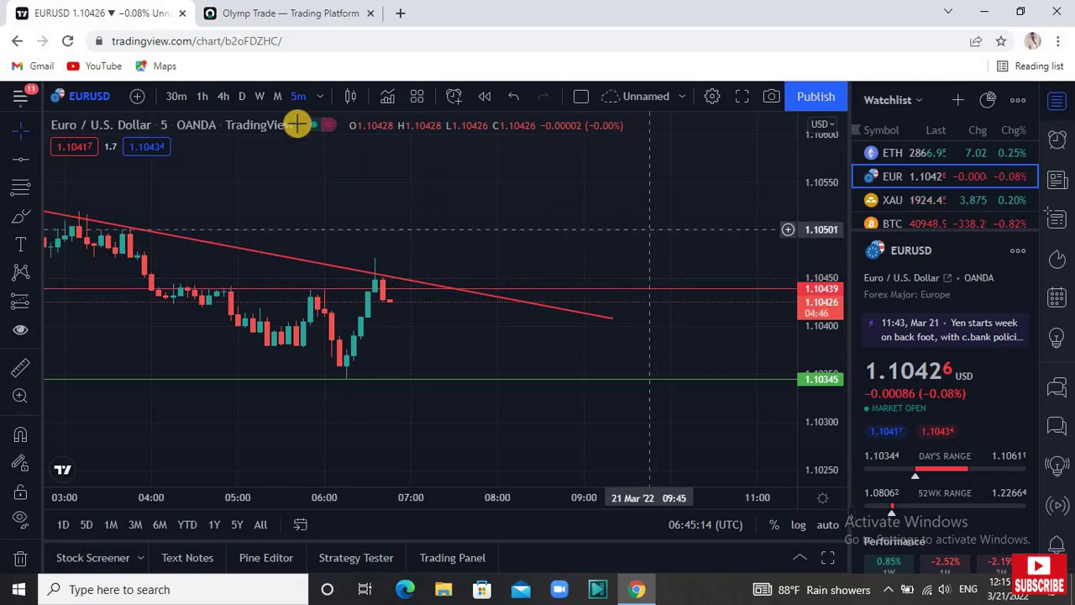
Place a $1, three-minute Down trade on EUR/USD in Olymp Trade.
left_click(293, 19)
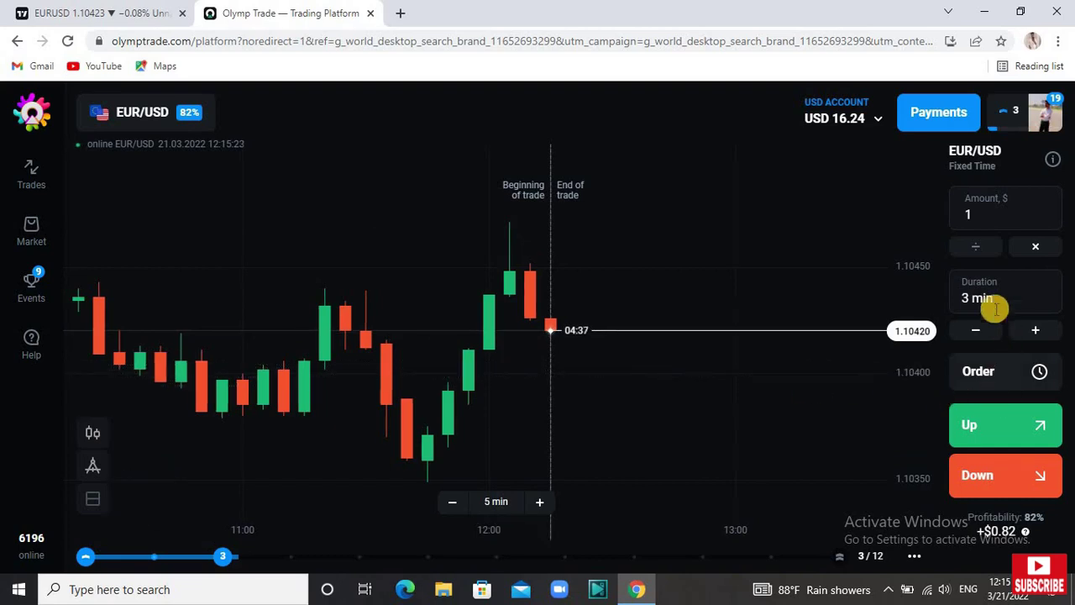
left_click(991, 475)
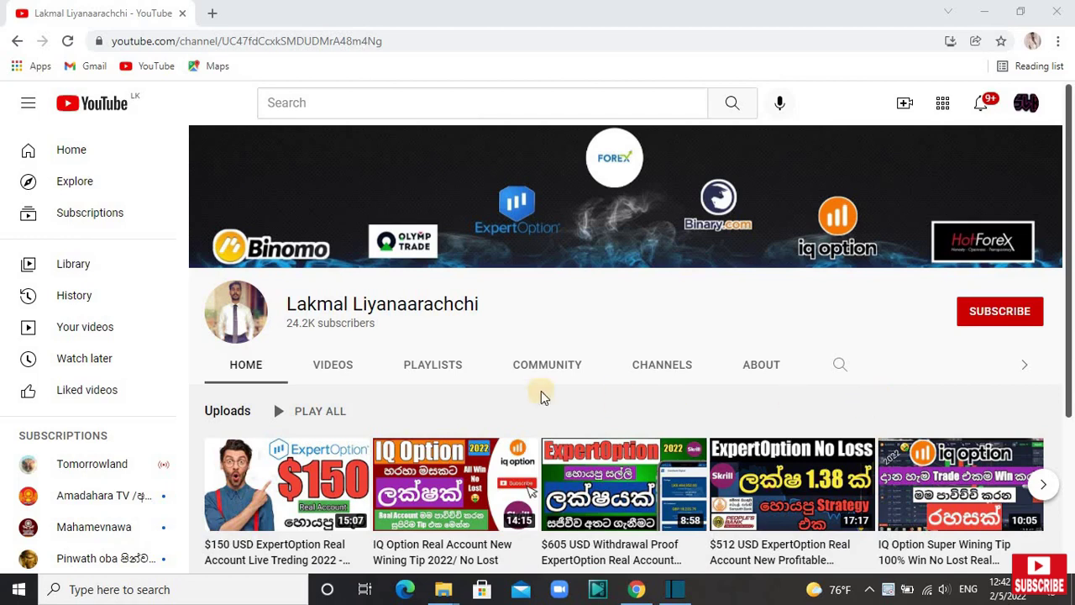
Start the channel's 14-video IQ Option playlist from its Playlists section.
left_click(430, 365)
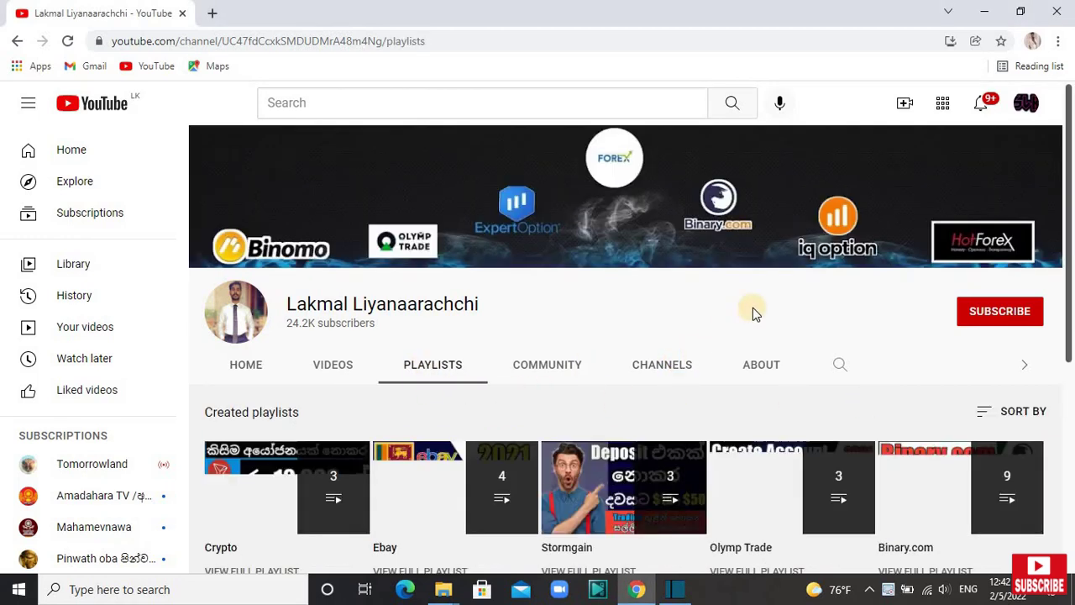
scroll(754, 308, "down", 2)
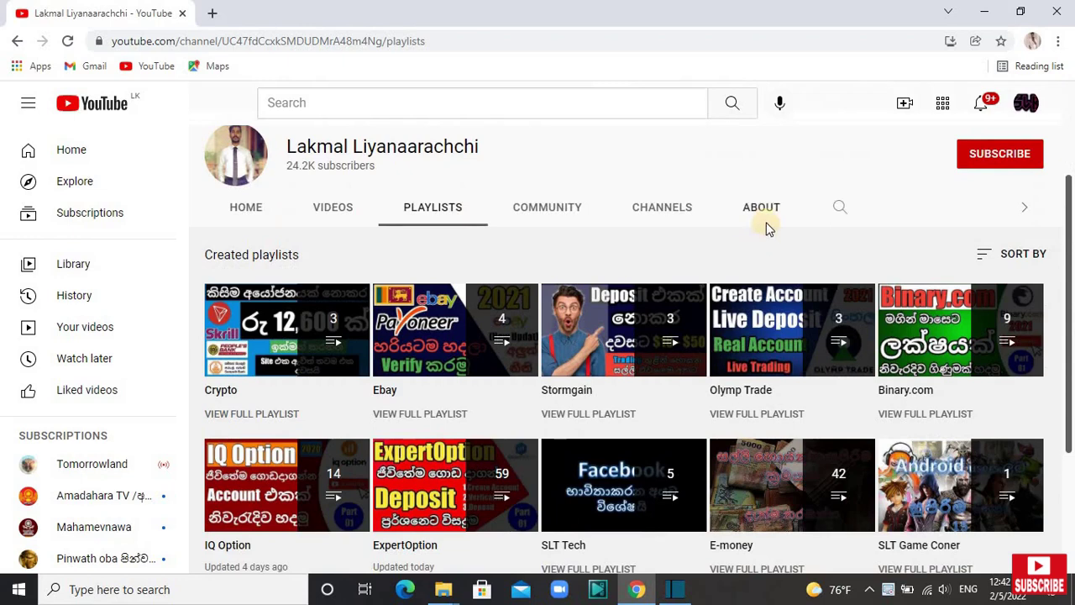
scroll(766, 223, "down", 1)
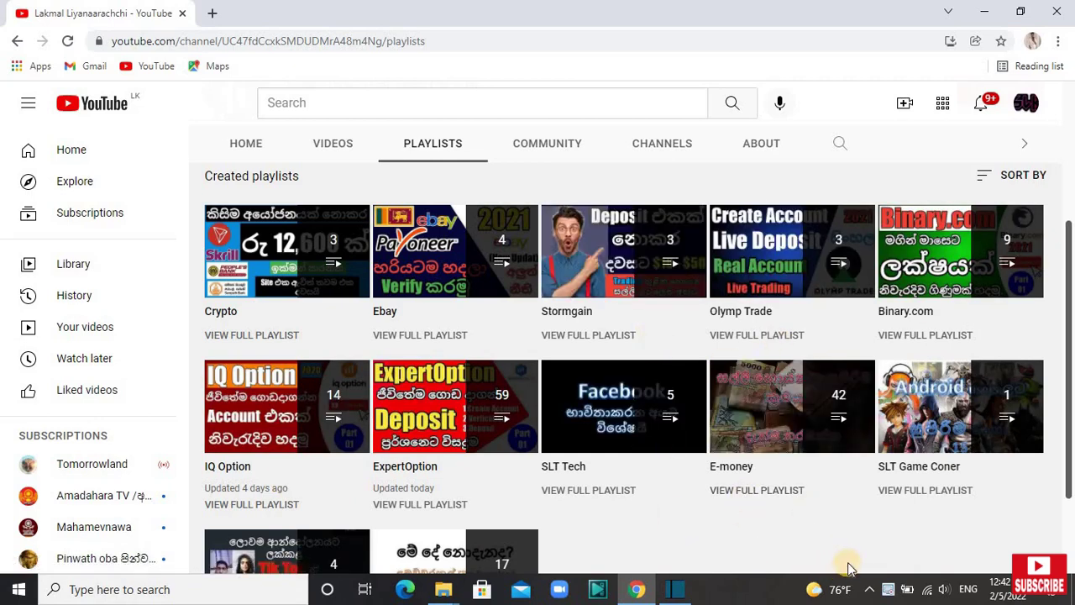
left_click(269, 407)
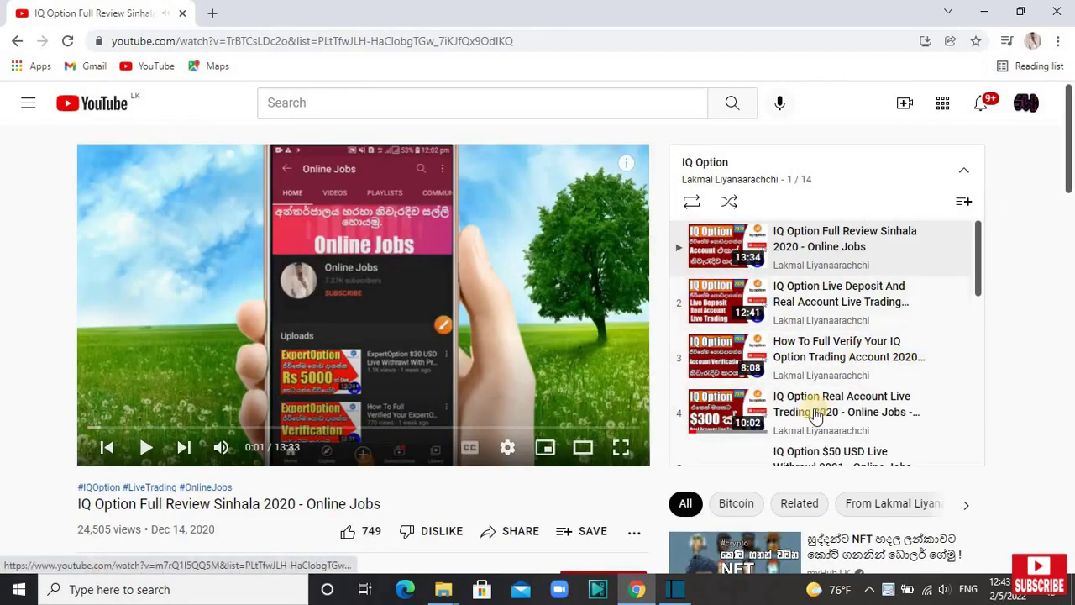
Expand the IQ Option review video's full description.
scroll(726, 417, "down", 1)
scroll(726, 417, "down", 2)
scroll(602, 443, "down", 3)
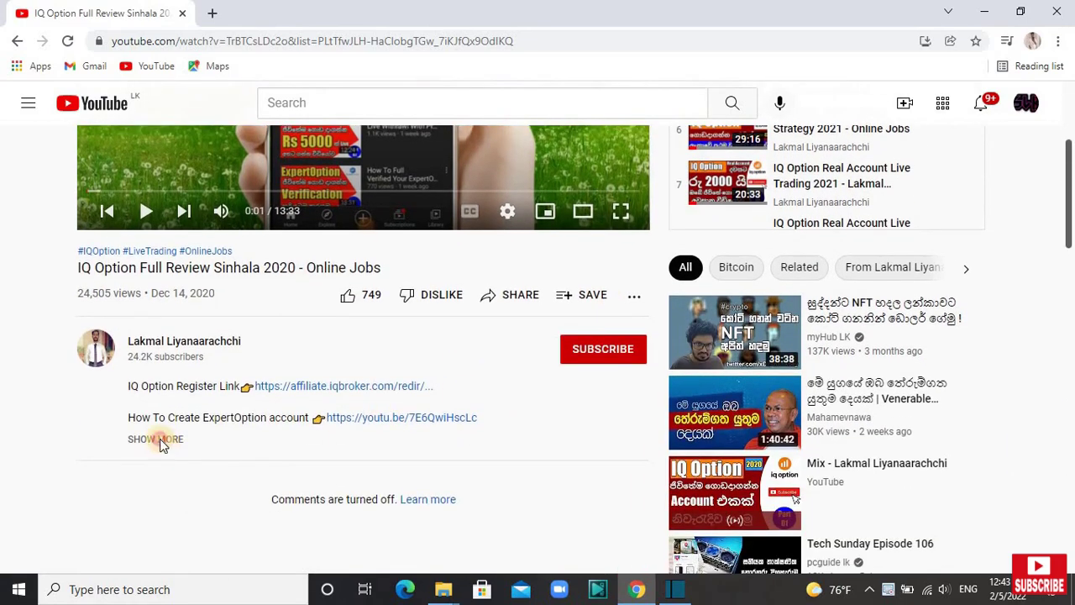
left_click(162, 442)
Look through the description's links, then go back to the channel's home page.
scroll(420, 382, "down", 1)
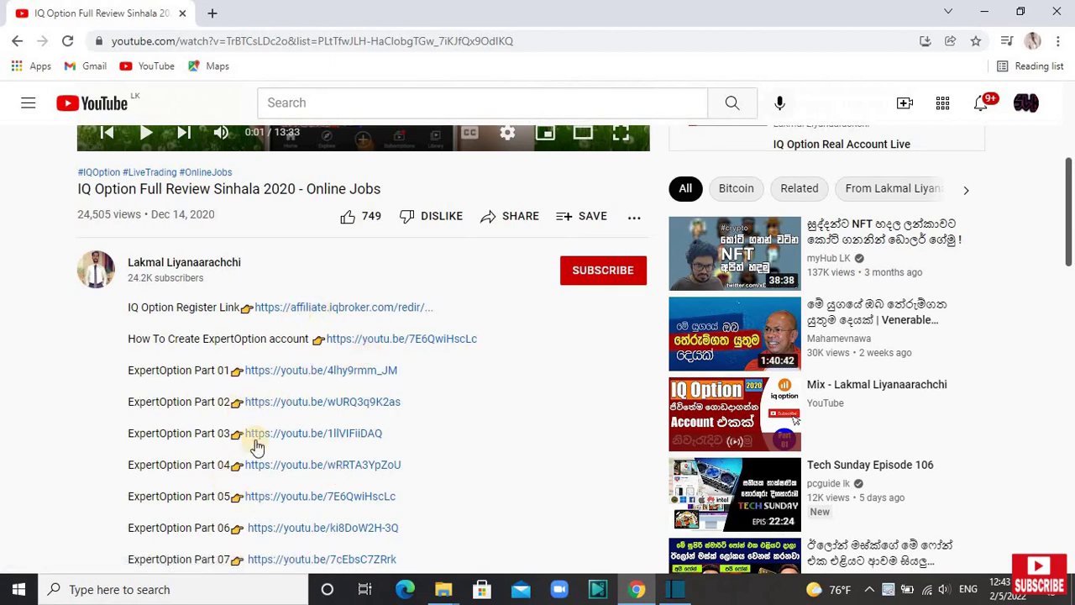
scroll(553, 370, "down", 3)
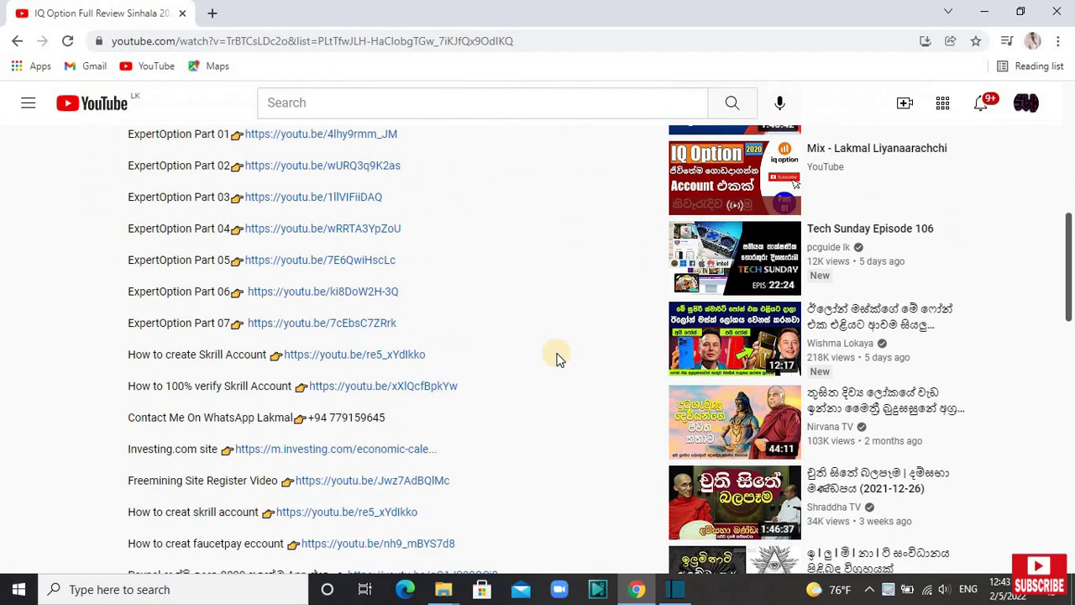
scroll(496, 392, "up", 4)
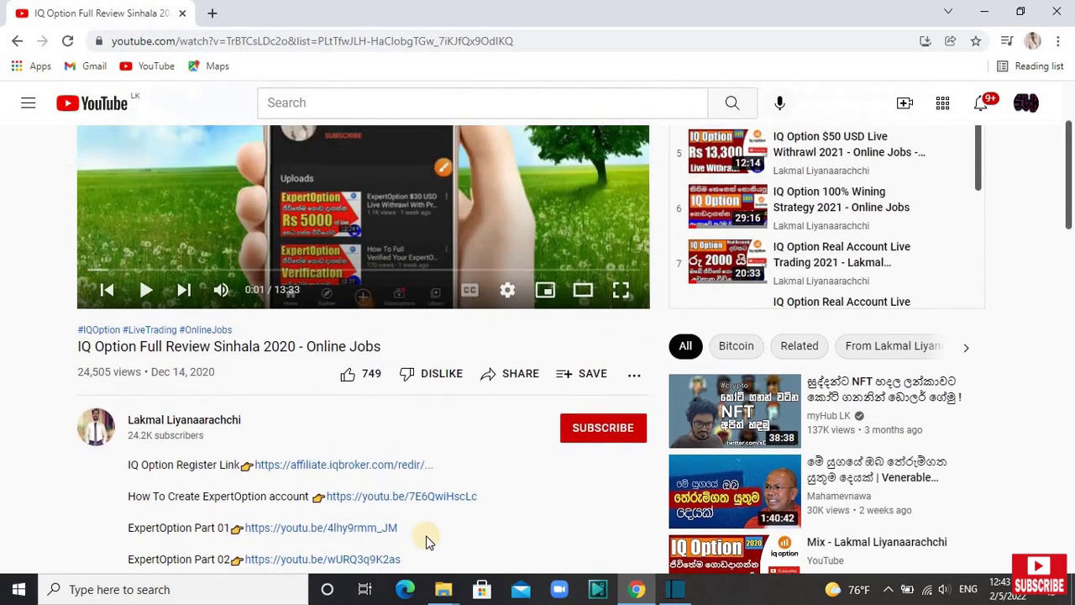
scroll(391, 504, "up", 2)
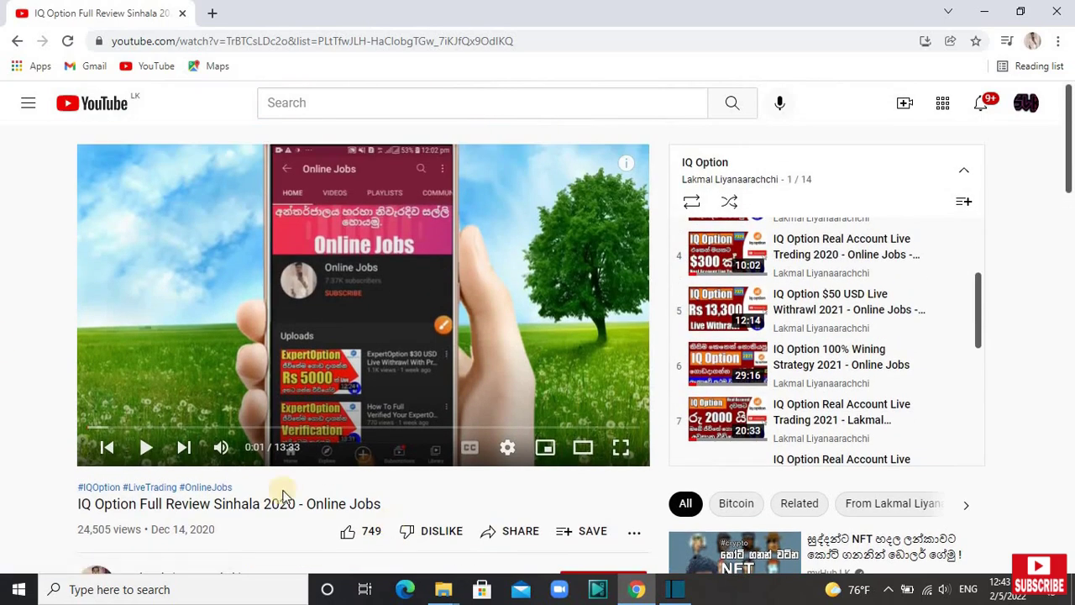
left_click(135, 572)
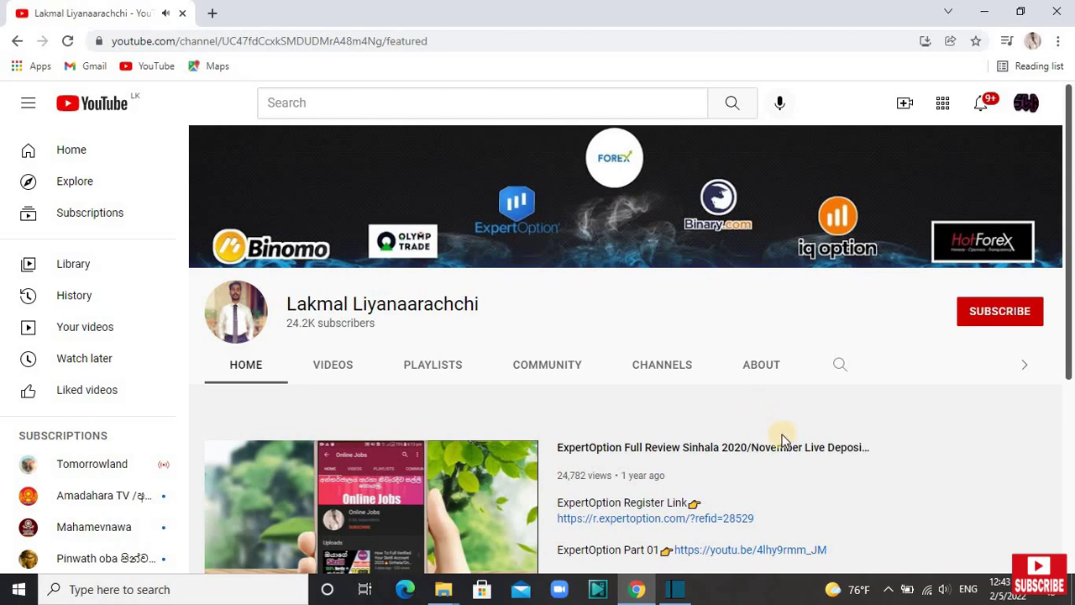
Subscribe to the trading channel and set its notification bell to All.
left_click(988, 314)
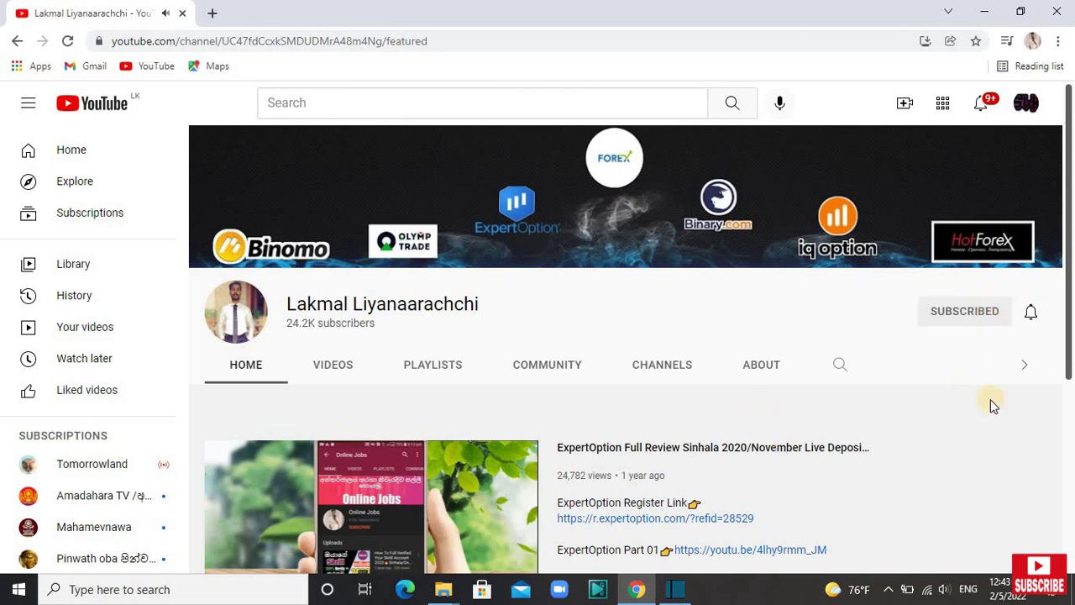
left_click(1031, 312)
left_click(938, 349)
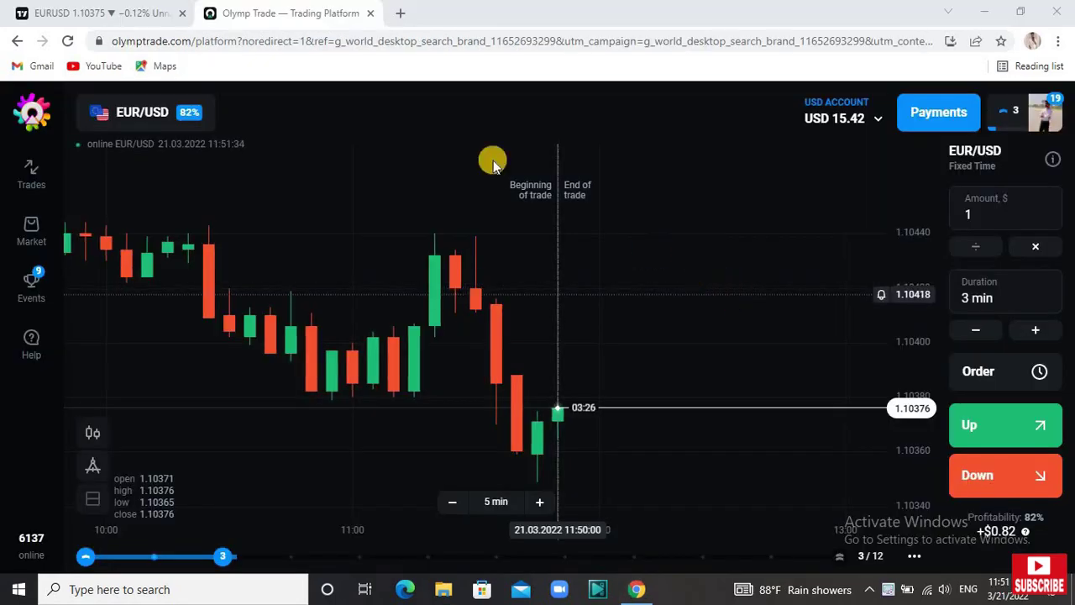
Reduce the Olymp Trade duration to 2 minutes and bring up TradingView's EURUSD chart.
left_click(976, 330)
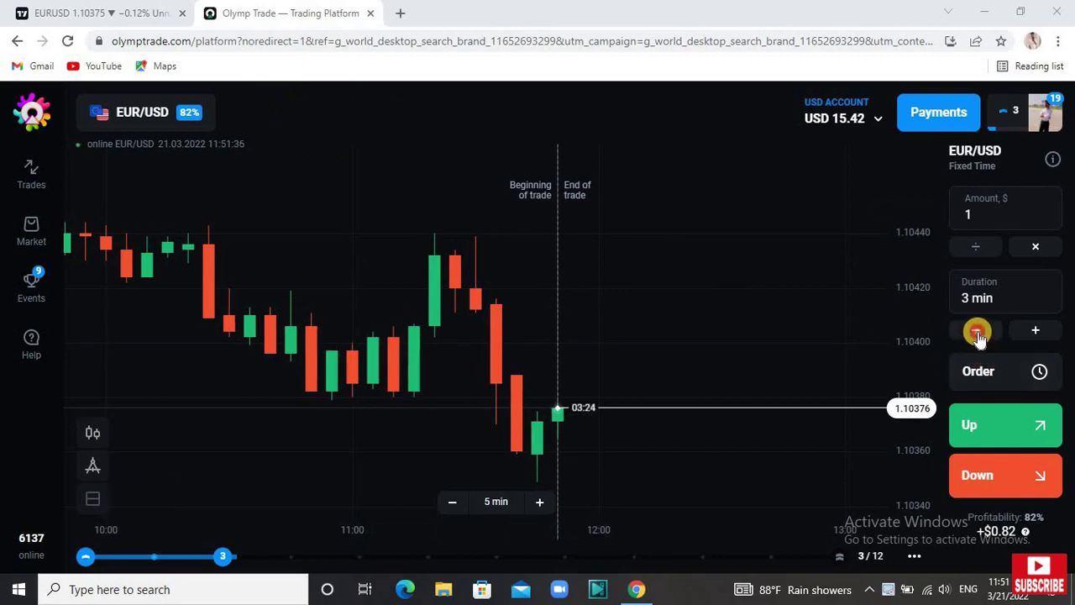
left_click(112, 15)
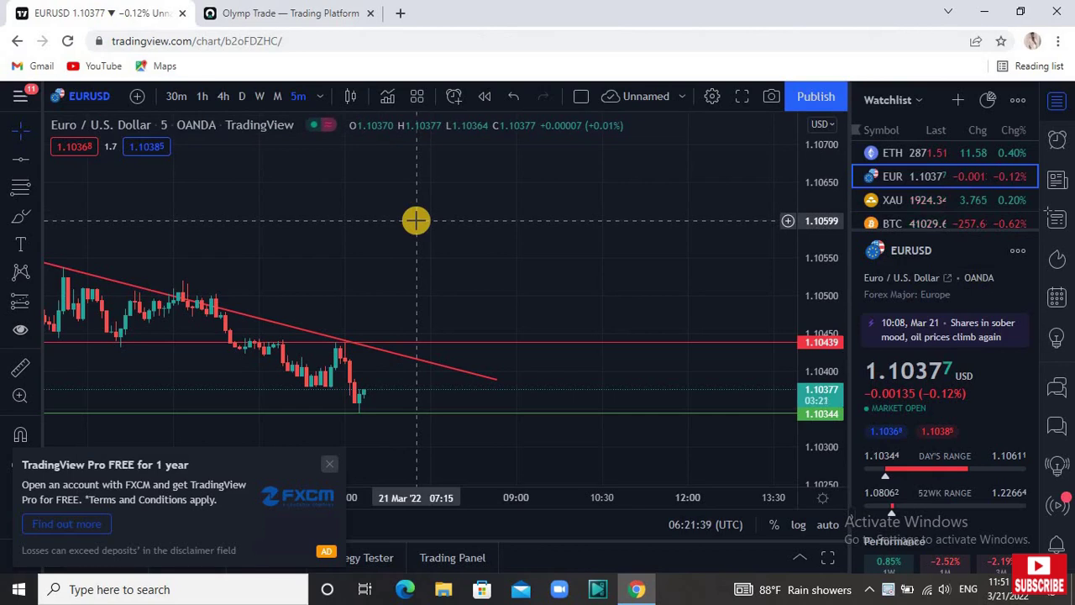
Zoom out and pan the EURUSD chart to compare price with the trendline and 1.10344 support.
left_click_drag(411, 241, 512, 226)
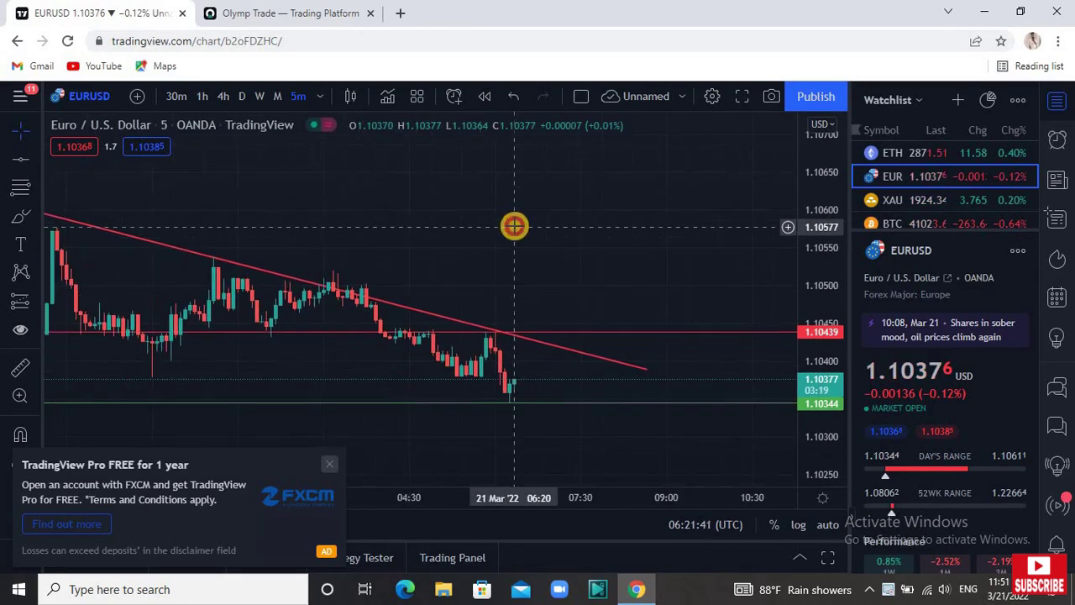
scroll(512, 226, "down", 2)
scroll(441, 248, "right", 5)
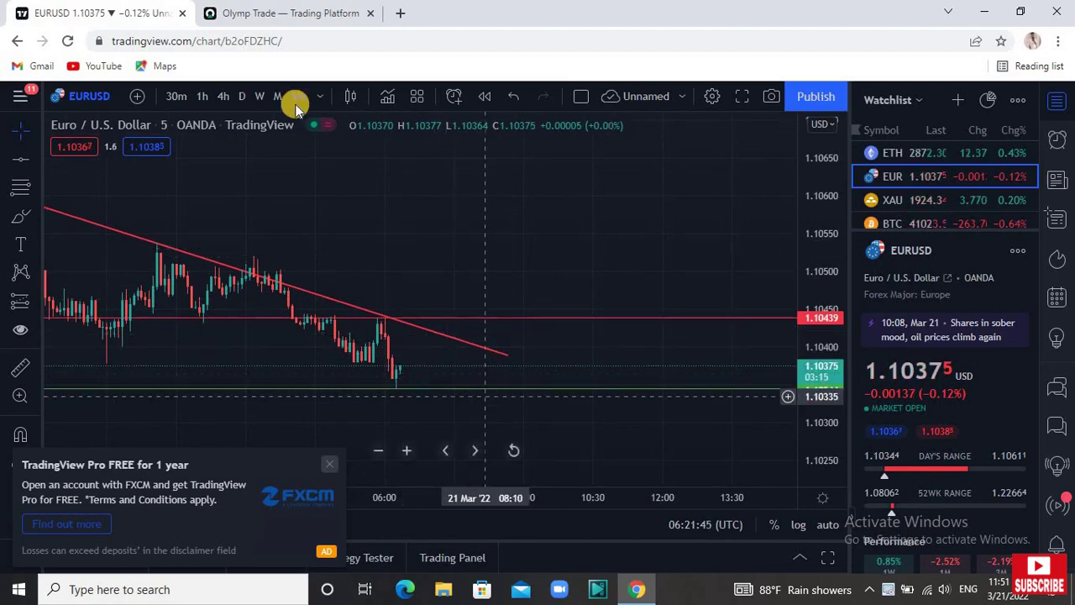
left_click(264, 10)
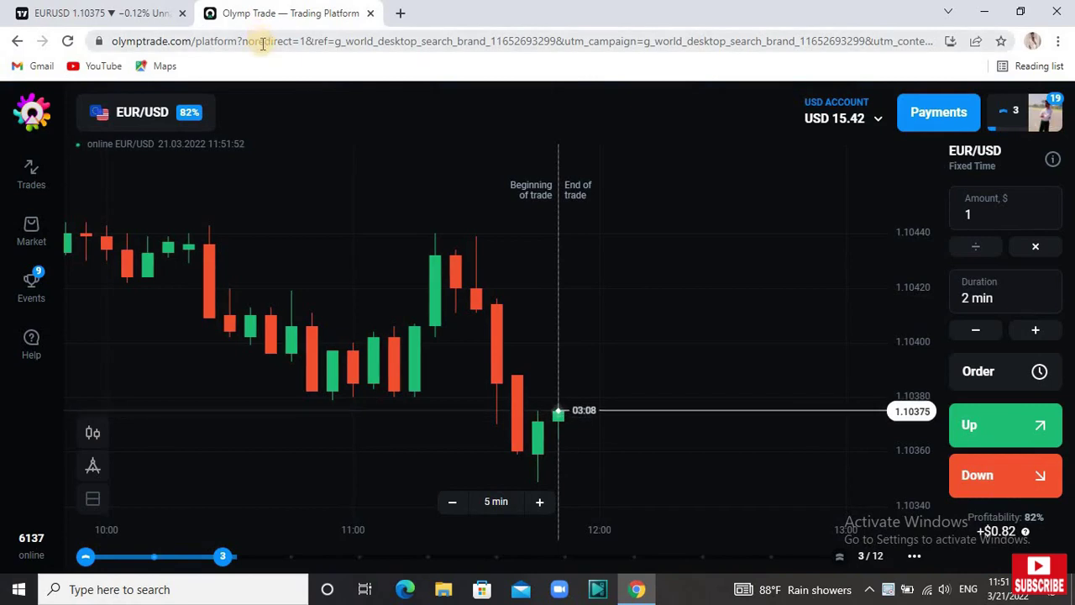
left_click(124, 12)
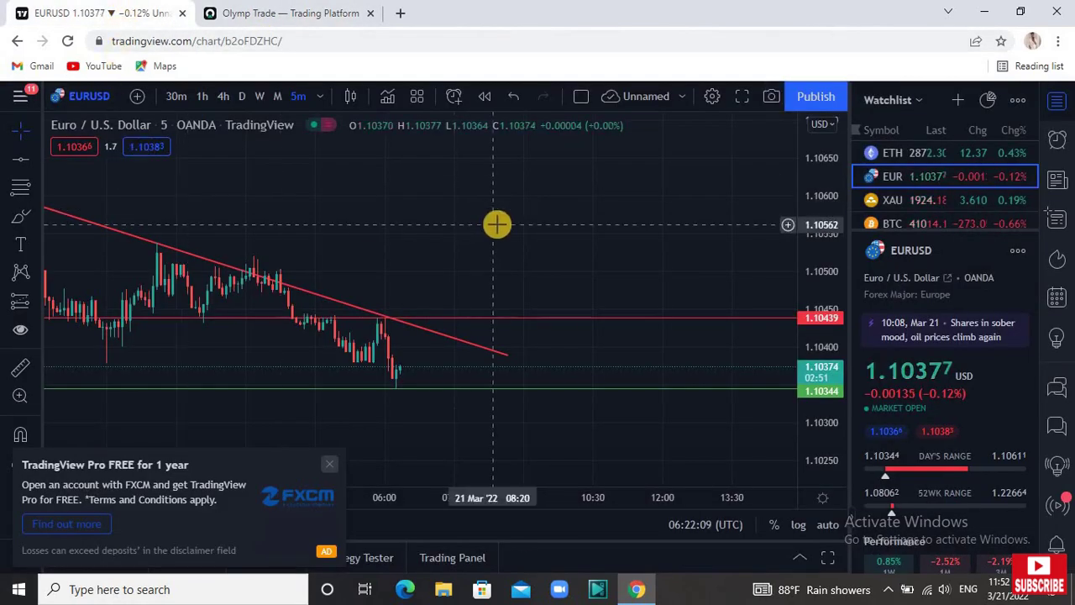
Place another $1 EUR/USD trade and watch Active Trades until it closes with $0.82 profit.
left_click(250, 15)
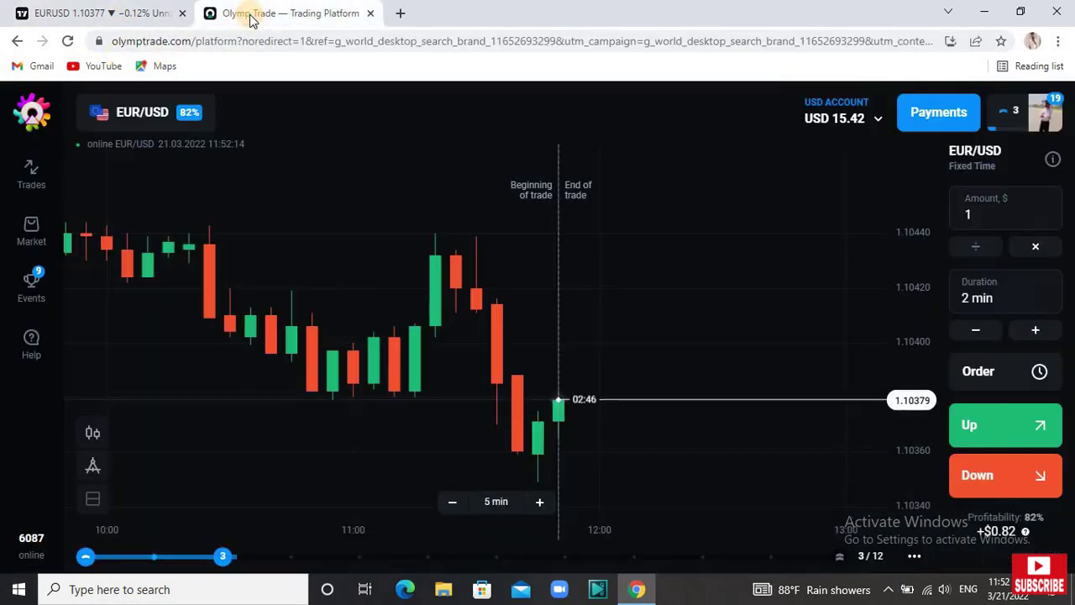
left_click(977, 430)
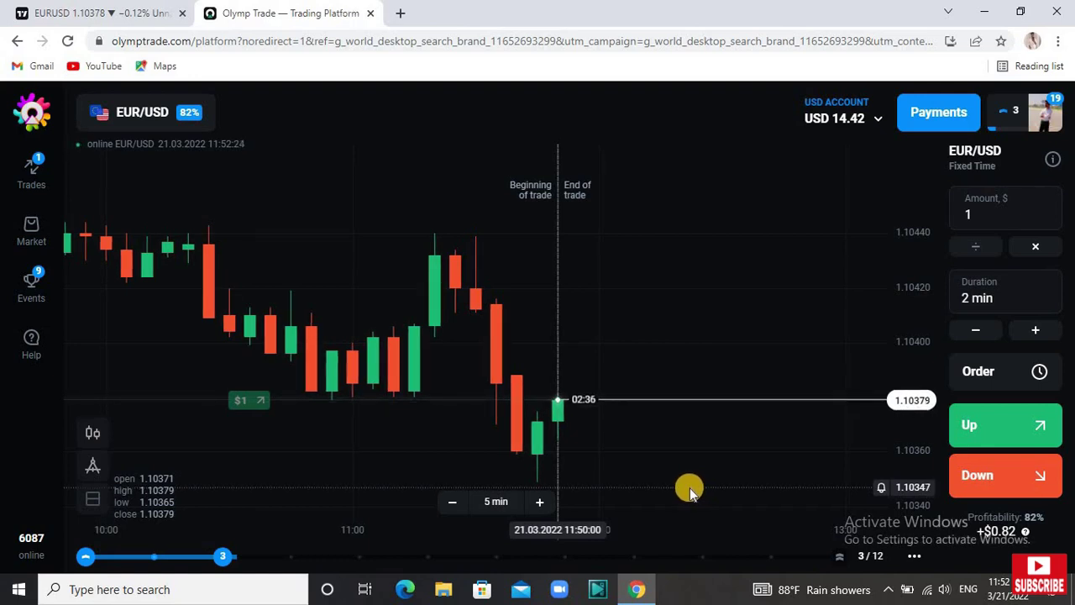
left_click(37, 169)
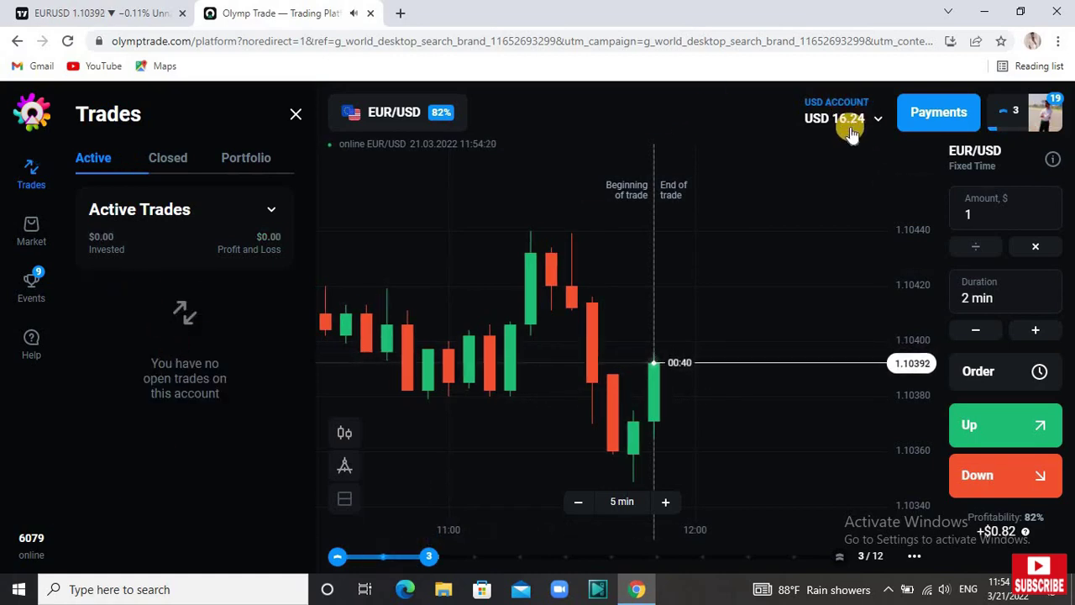
left_click(298, 114)
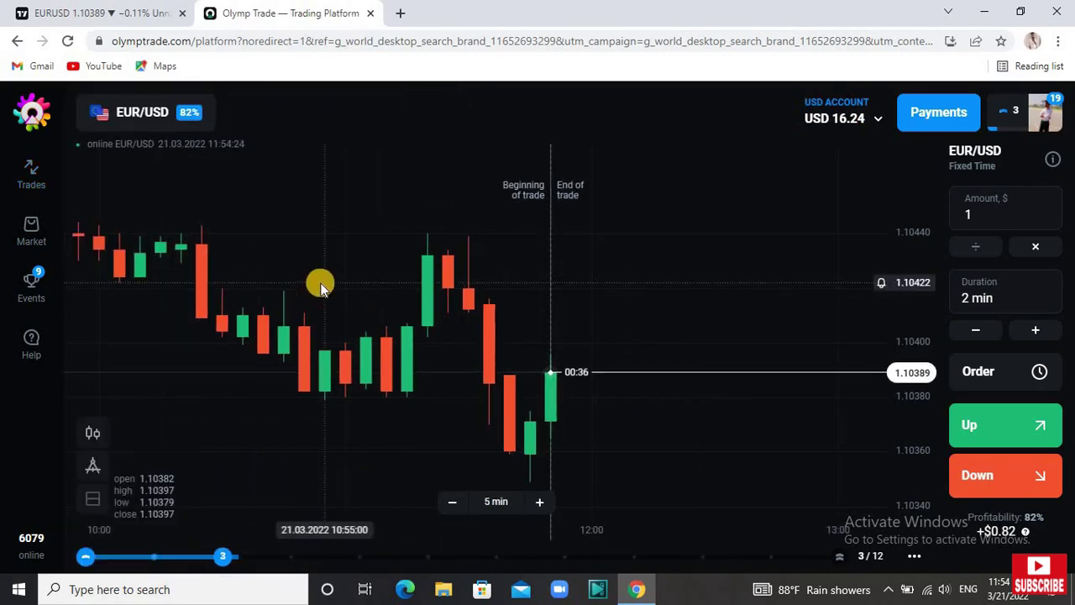
On TradingView's EURUSD chart, freehand-circle the candles at the trendline and the recent low.
key("ctrl+Tab")
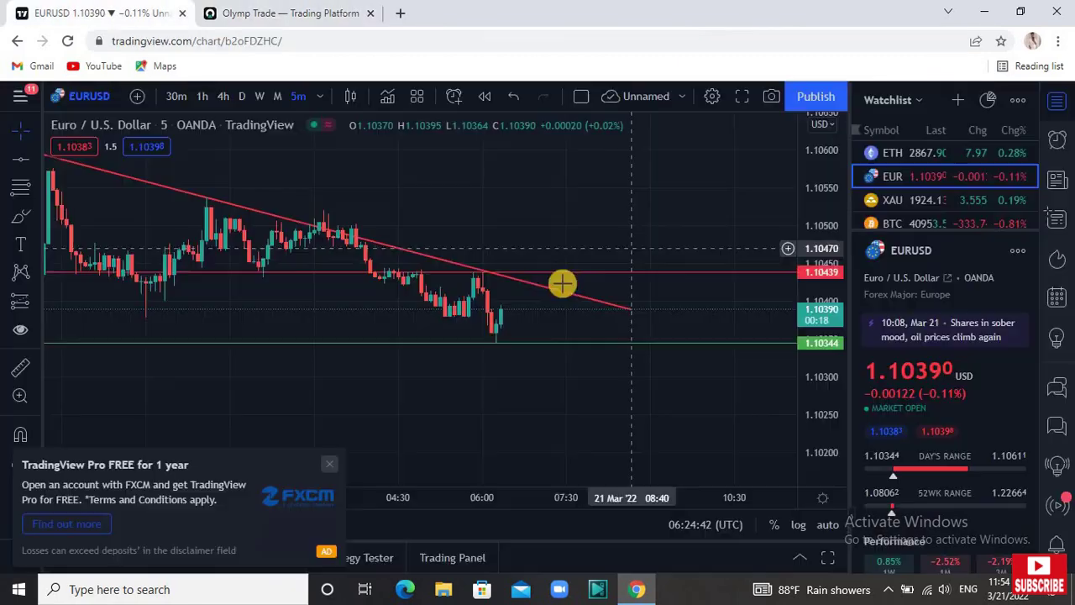
left_click(20, 217)
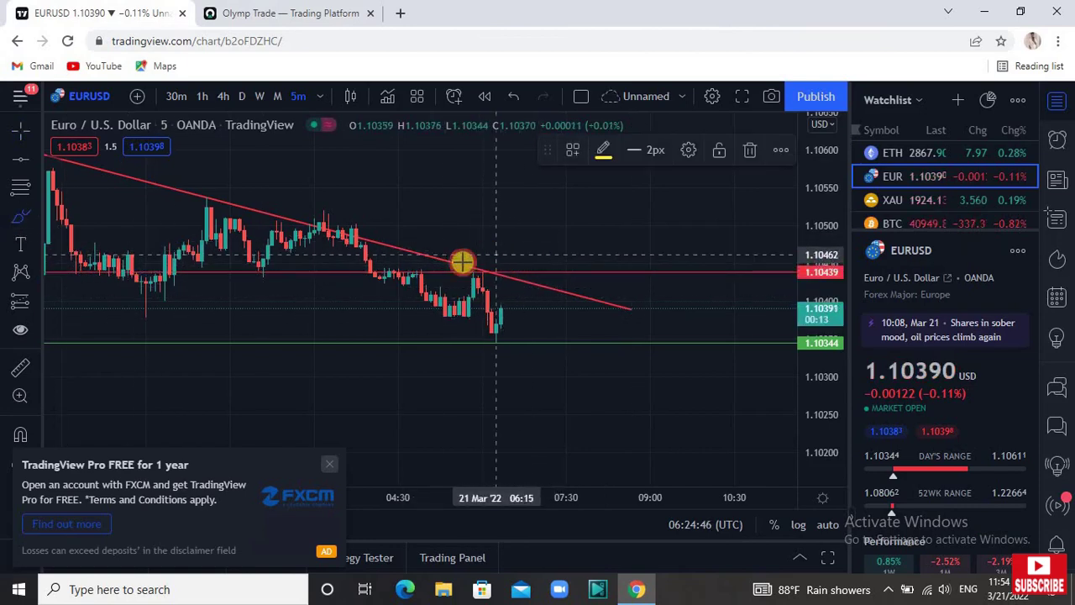
mouse_move(463, 262)
left_mouse_down()
mouse_move(516, 260)
mouse_move(468, 267)
left_mouse_up()
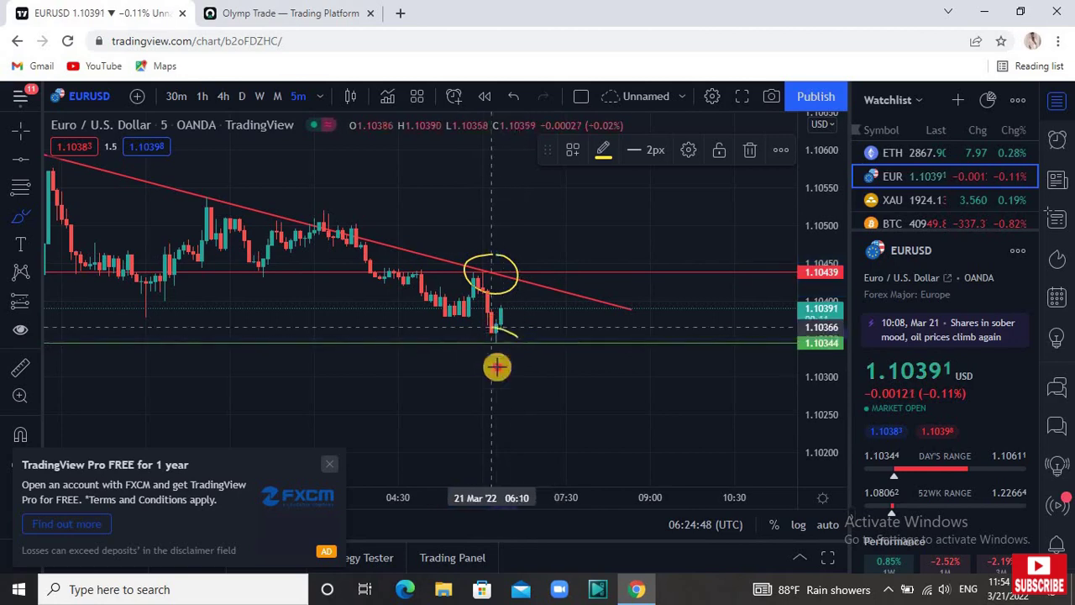
left_click_drag(496, 365, 504, 364)
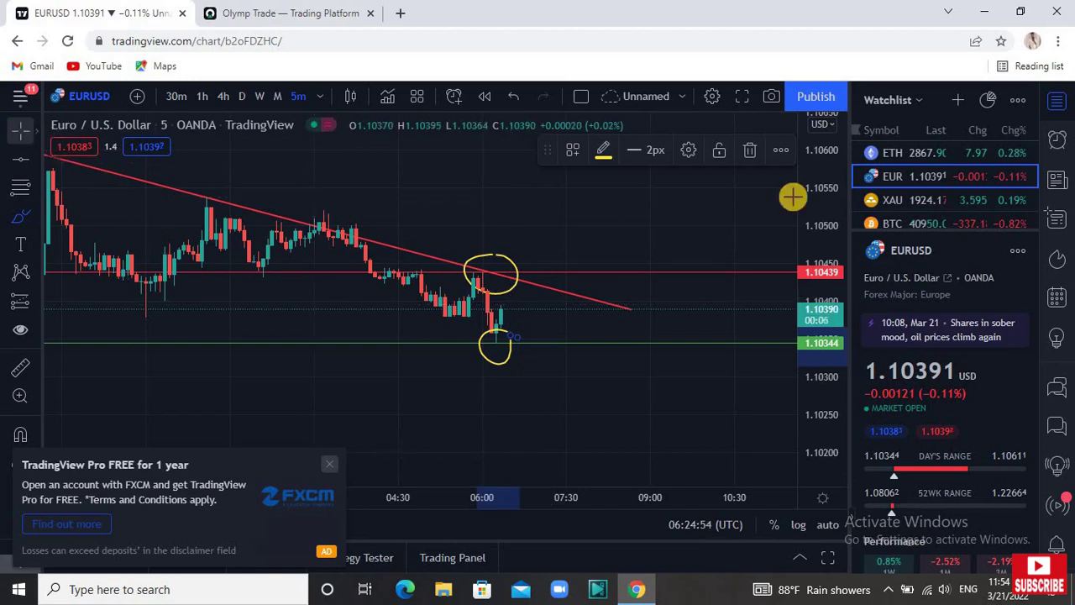
Delete the yellow circle at the trendline and zoom the chart out.
left_click(746, 150)
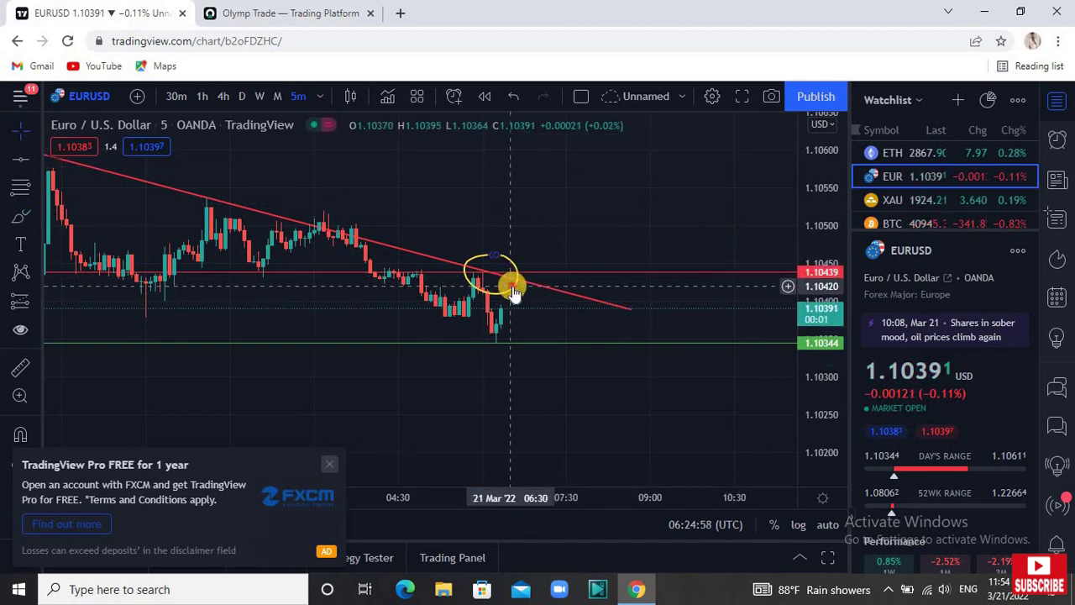
left_click(512, 289)
left_click(754, 151)
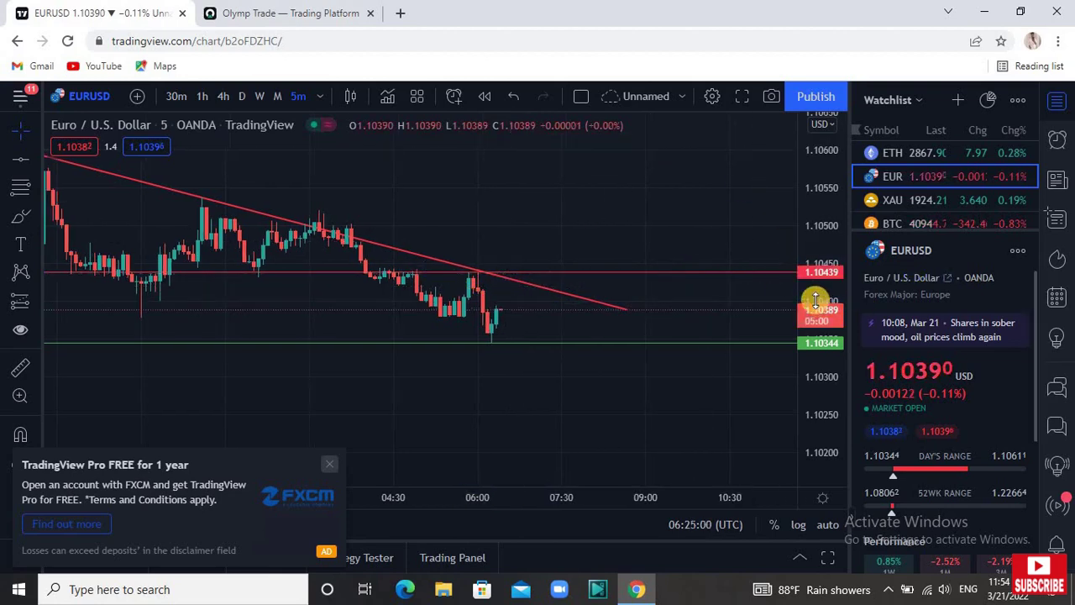
scroll(625, 250, "up", 3)
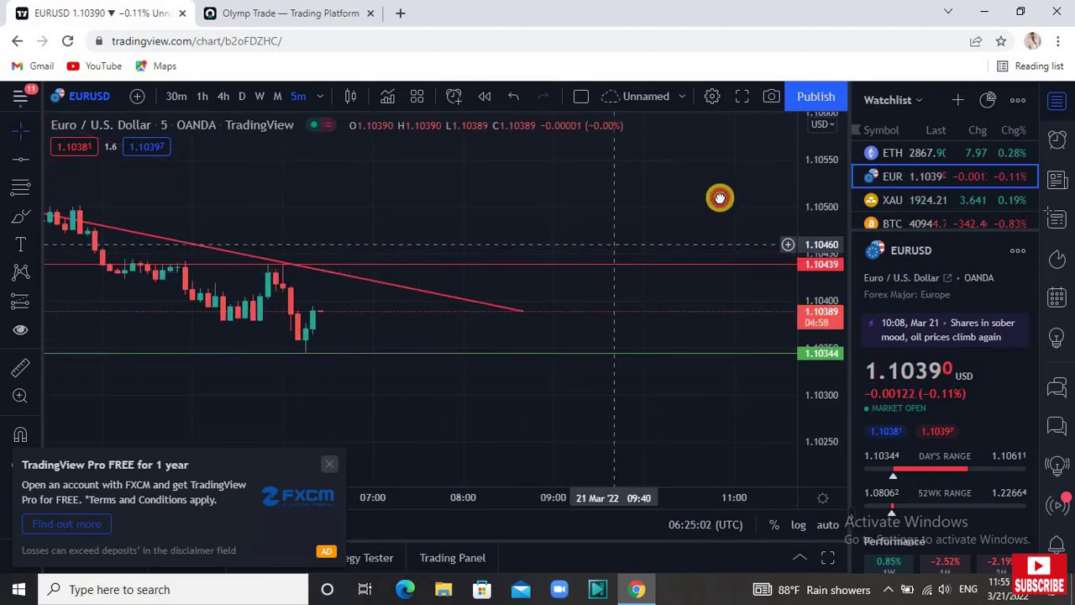
scroll(718, 196, "left", 2)
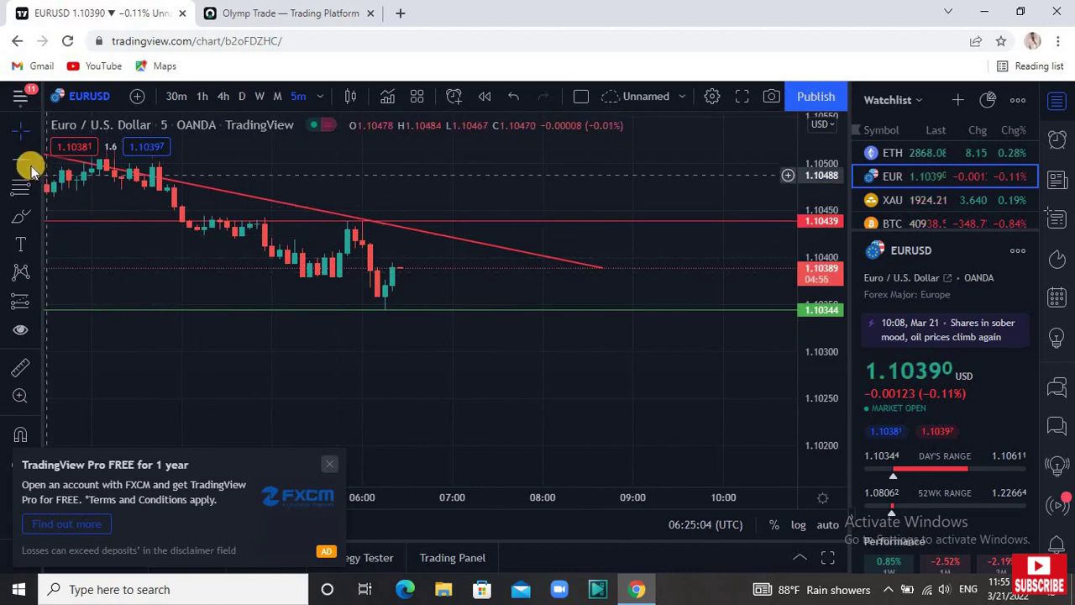
Sketch a curve around the latest low rising toward the falling trendline.
left_click(17, 217)
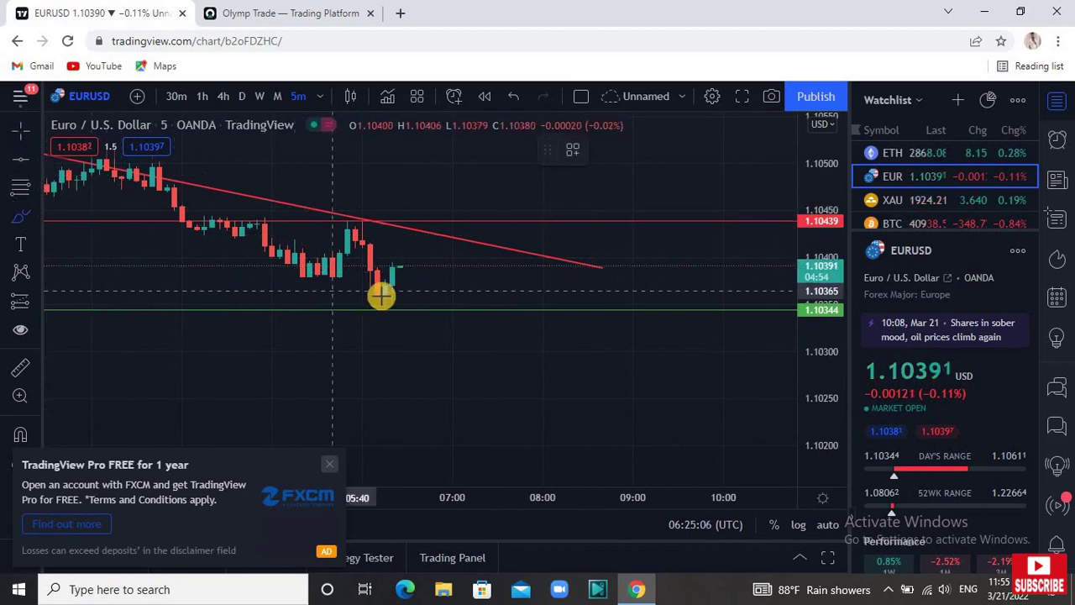
mouse_move(388, 279)
left_mouse_down()
mouse_move(379, 286)
mouse_move(398, 303)
mouse_move(395, 289)
left_mouse_up()
mouse_move(449, 242)
left_mouse_down()
mouse_move(392, 266)
mouse_move(392, 277)
left_mouse_up()
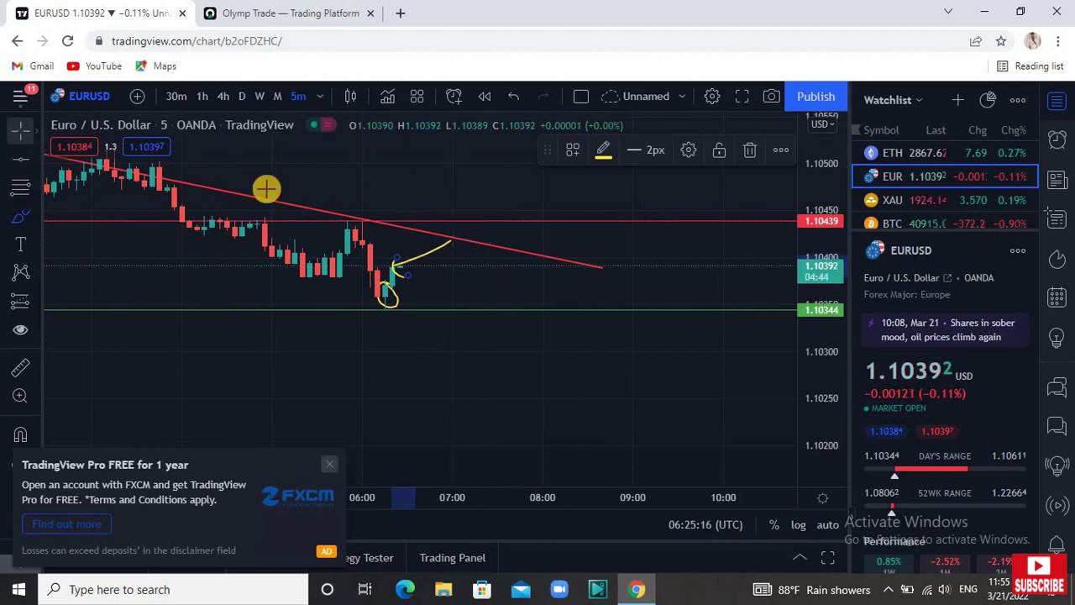
left_click(18, 217)
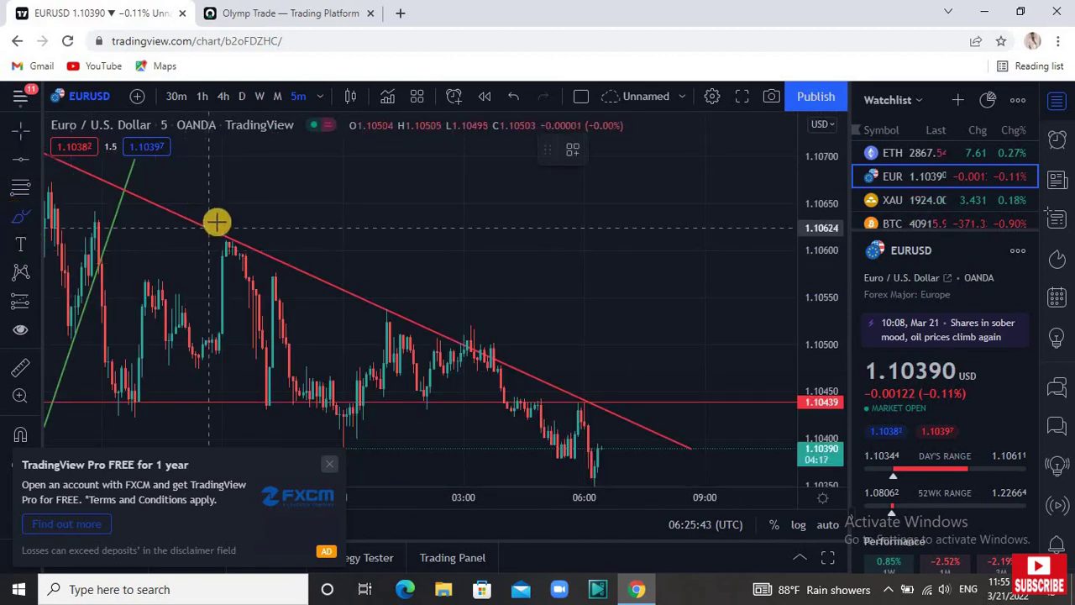
Circle the four peaks touching the falling trendline and draw a down arrow toward it.
mouse_move(216, 221)
left_mouse_down()
mouse_move(202, 243)
mouse_move(216, 214)
left_mouse_up()
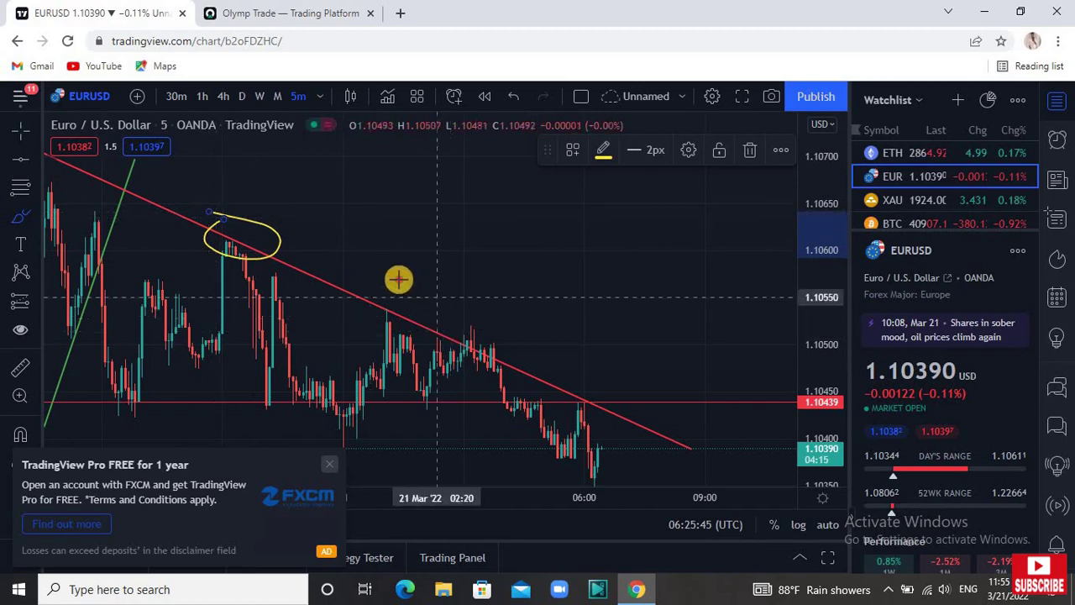
left_click_drag(402, 280, 408, 295)
mouse_move(490, 320)
left_mouse_down()
mouse_move(456, 344)
mouse_move(480, 321)
left_mouse_up()
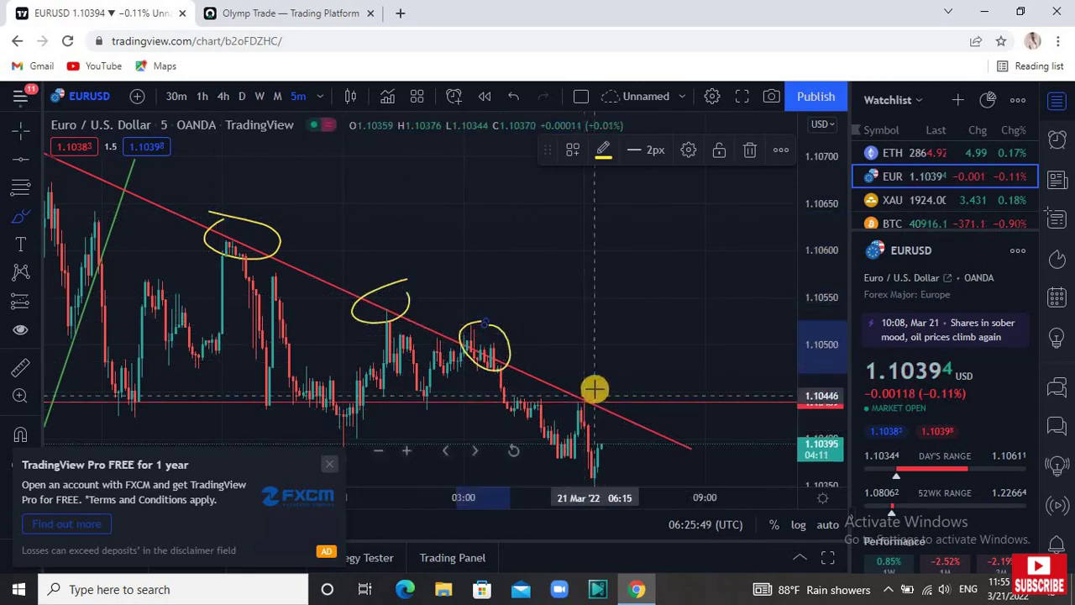
mouse_move(593, 389)
left_mouse_down()
mouse_move(591, 423)
mouse_move(598, 394)
left_mouse_up()
mouse_move(626, 273)
left_mouse_down()
mouse_move(525, 326)
mouse_move(522, 339)
mouse_move(560, 343)
left_mouse_up()
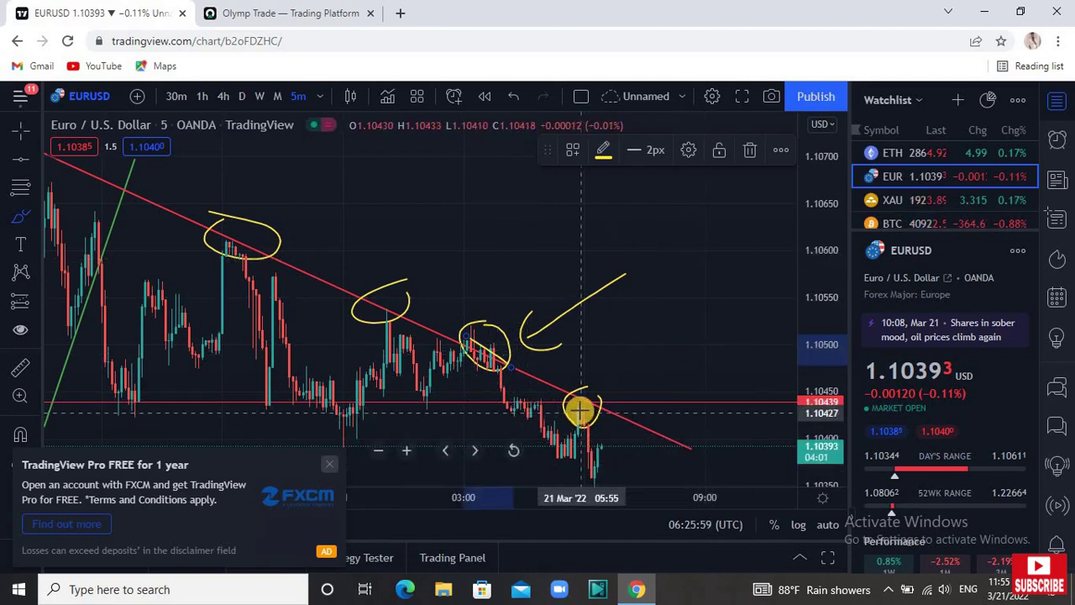
Sketch the drop from the latest peak and a rebound, then delete the projected arc.
left_click_drag(580, 410, 594, 486)
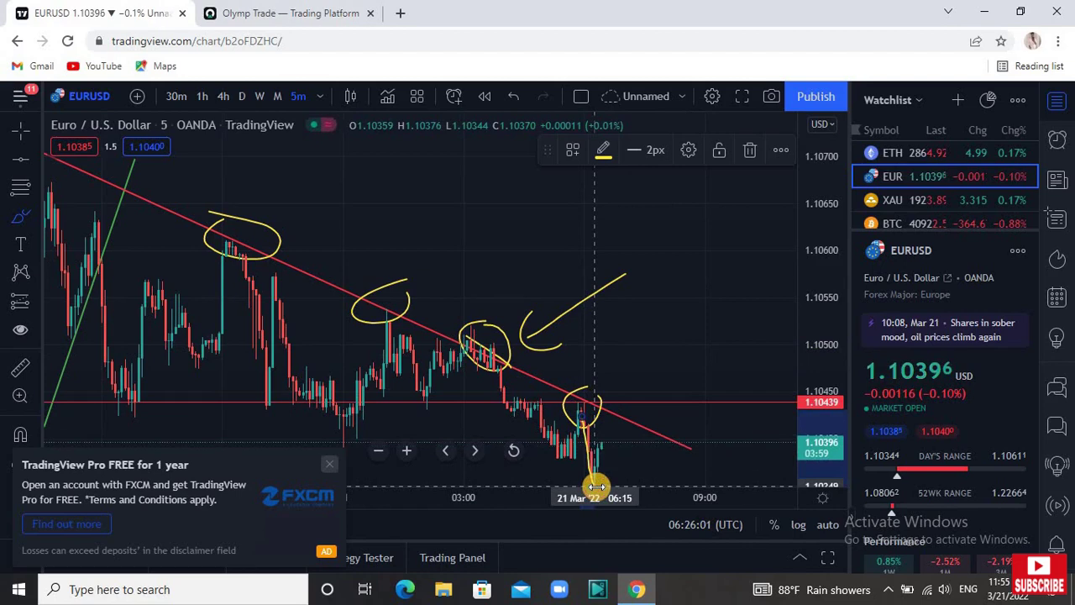
scroll(610, 440, "down", 2)
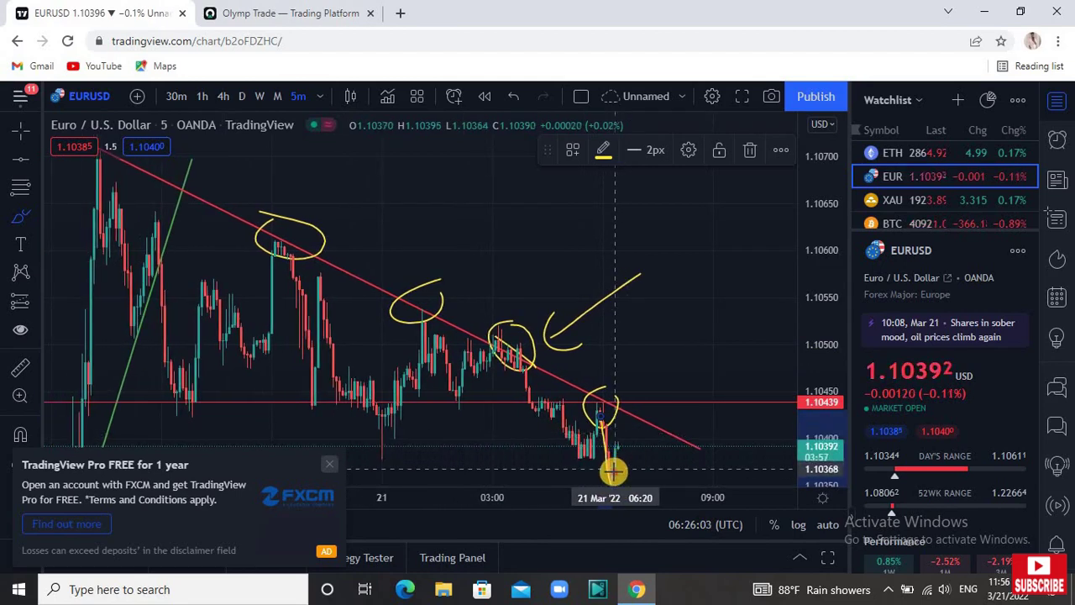
left_click_drag(614, 473, 640, 413)
left_click_drag(665, 485, 668, 487)
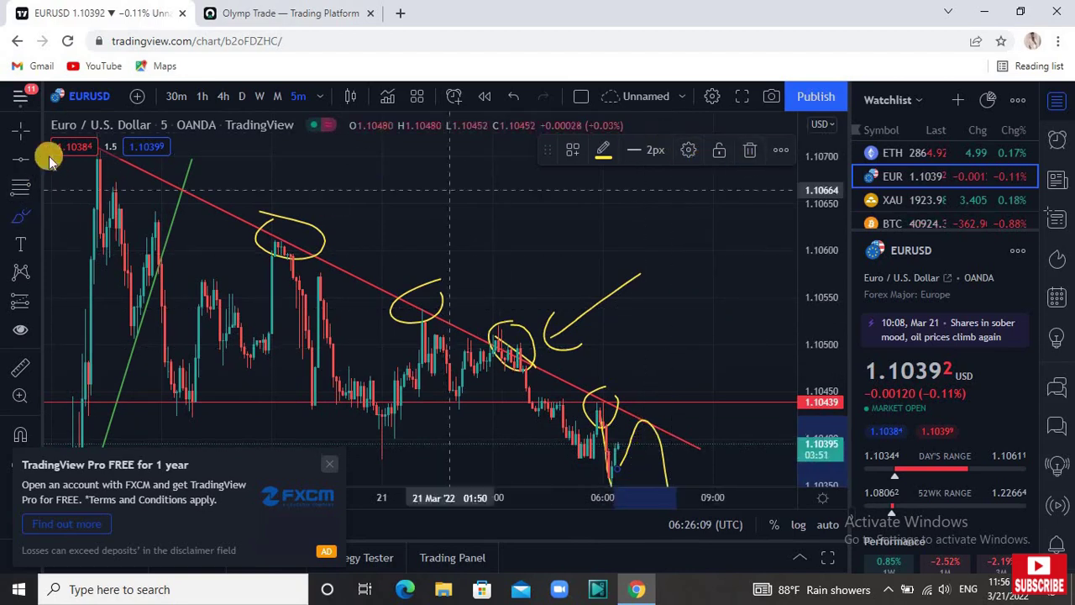
left_click(12, 132)
left_click(750, 149)
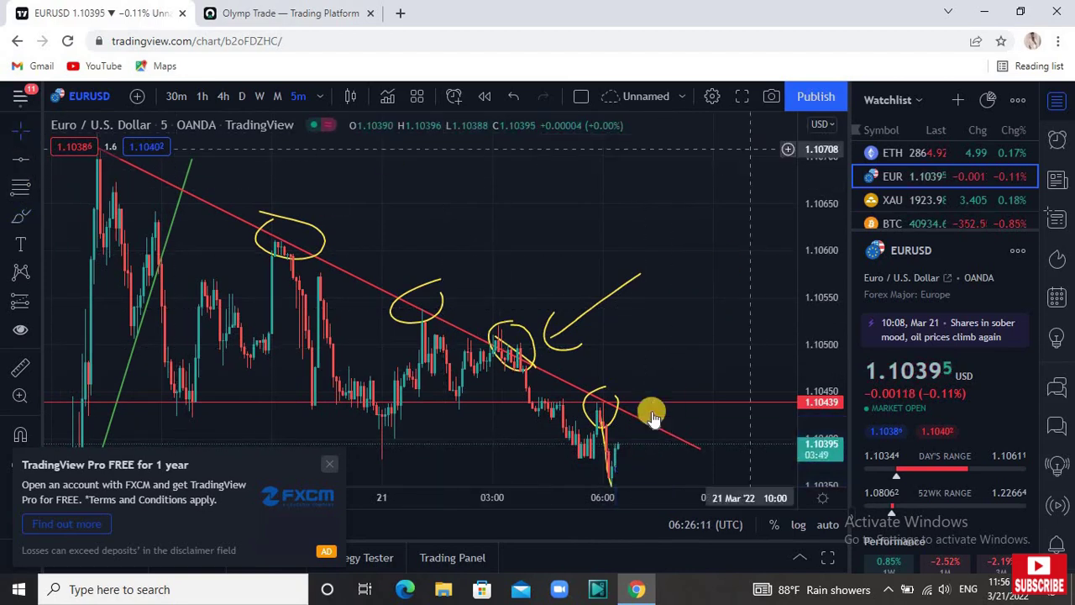
left_click(615, 417)
Remove the leftover arc, sketch the expected drop-and-bounce path, then erase that sketch.
left_click(756, 150)
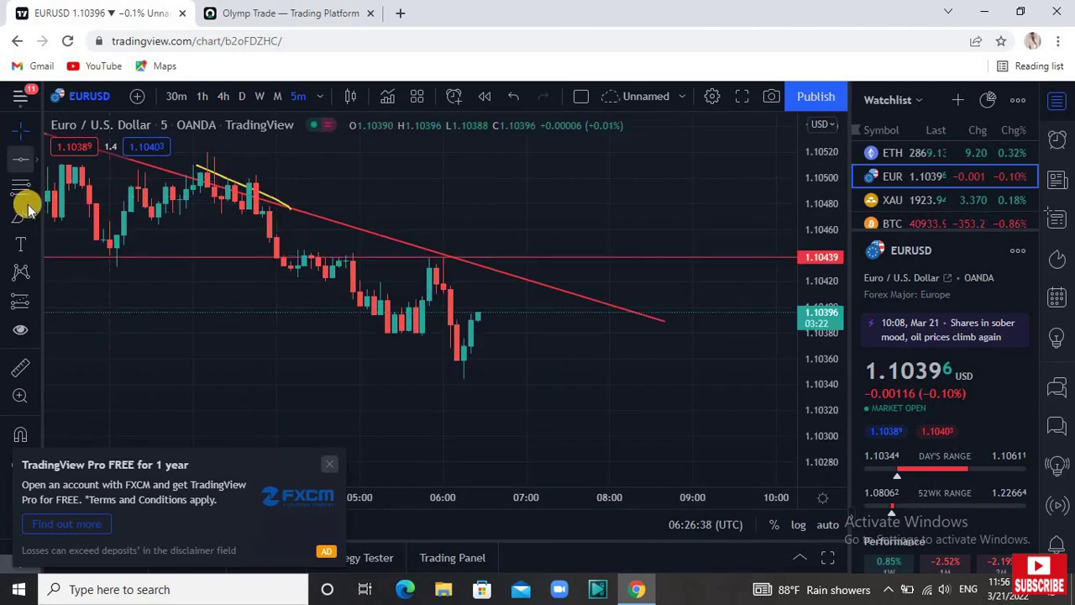
left_click(19, 214)
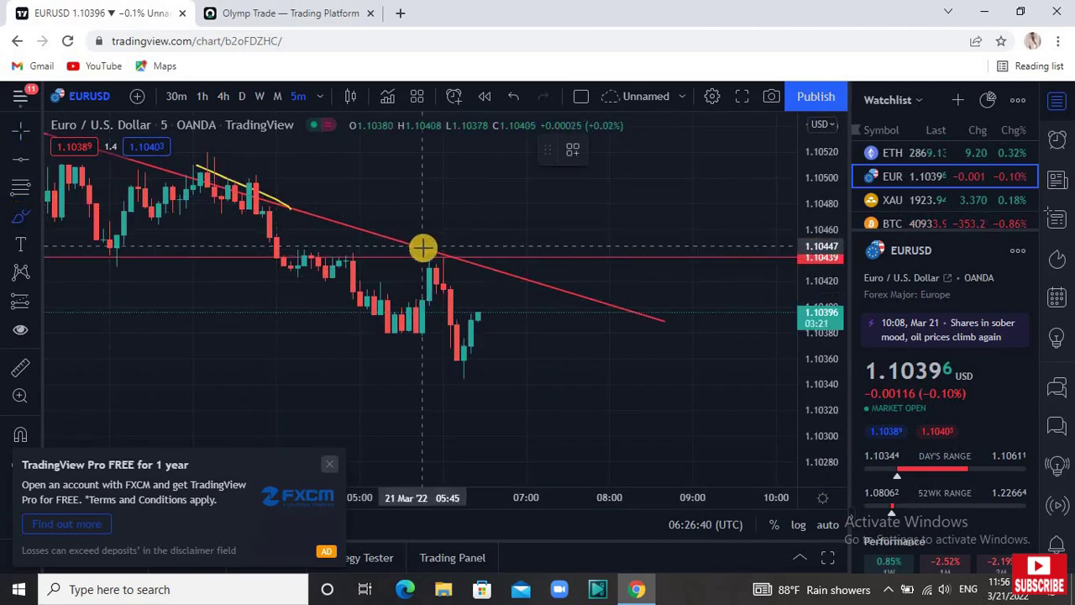
left_click_drag(424, 252, 462, 370)
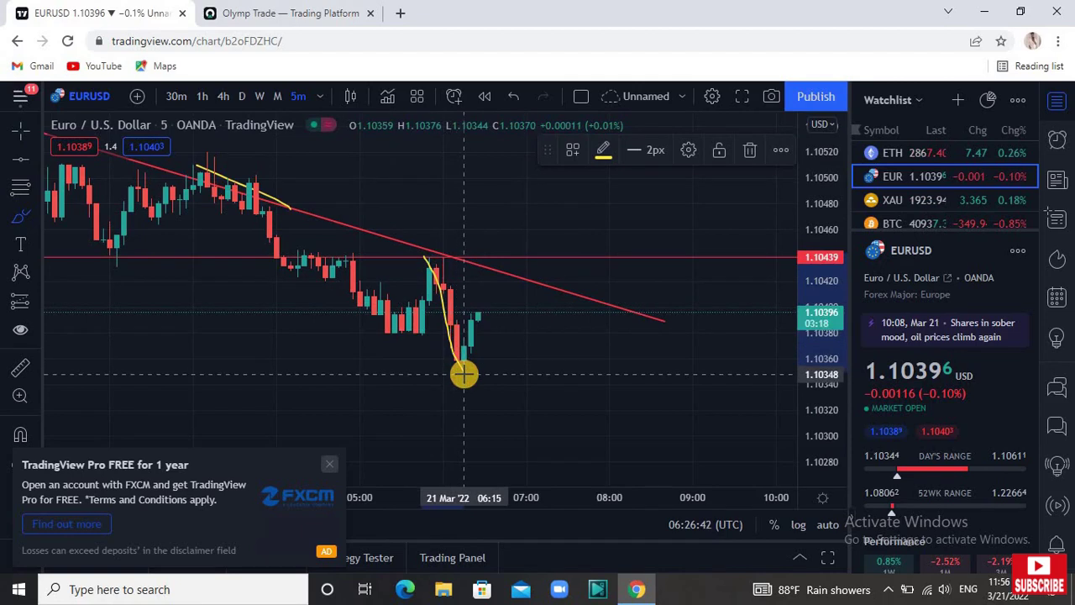
mouse_move(480, 333)
left_mouse_down()
mouse_move(499, 272)
mouse_move(557, 457)
left_mouse_up()
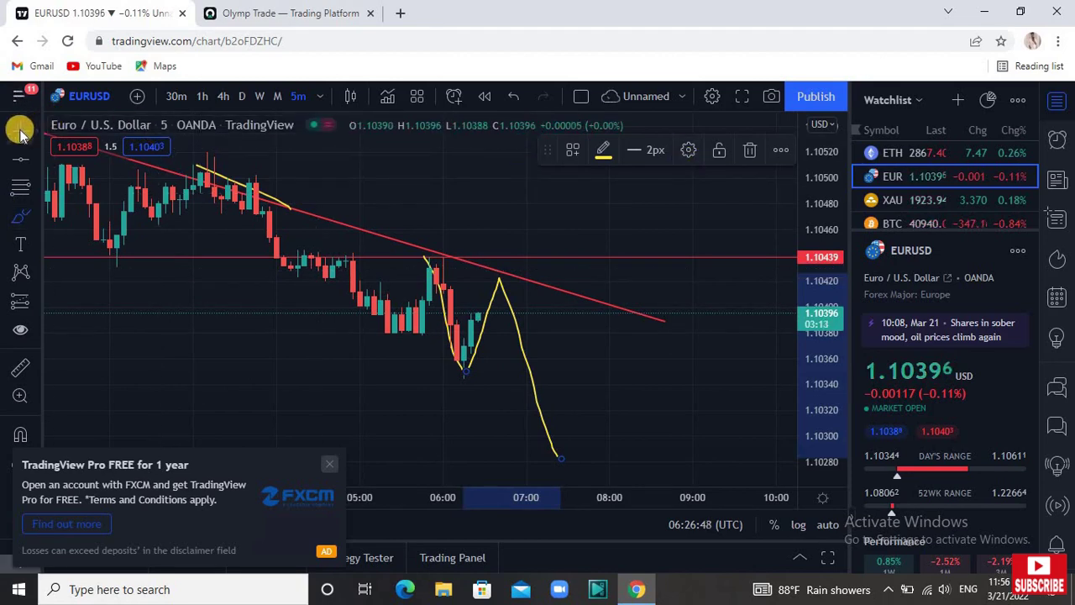
left_click(751, 149)
left_click(443, 304)
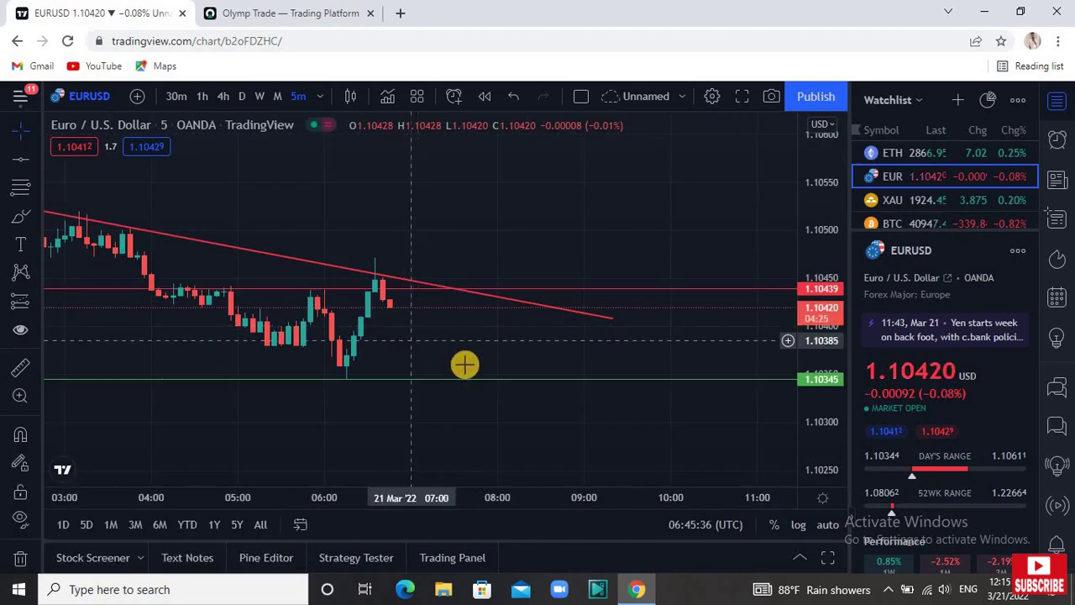
Check the Trades list to confirm the EUR/USD trade settled, leaving USD 16.24.
left_click(272, 14)
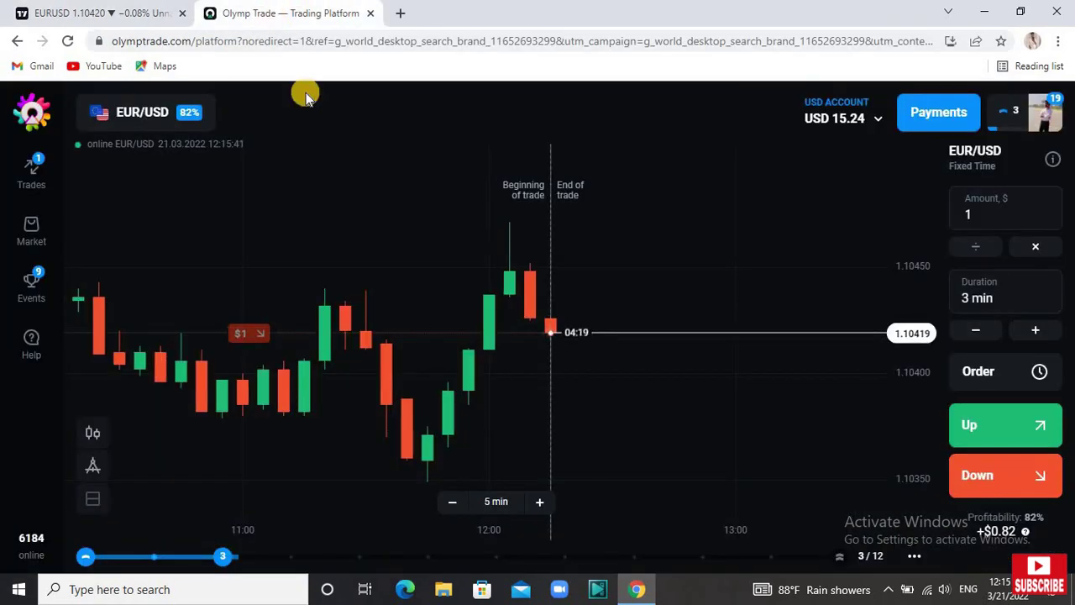
left_click(42, 165)
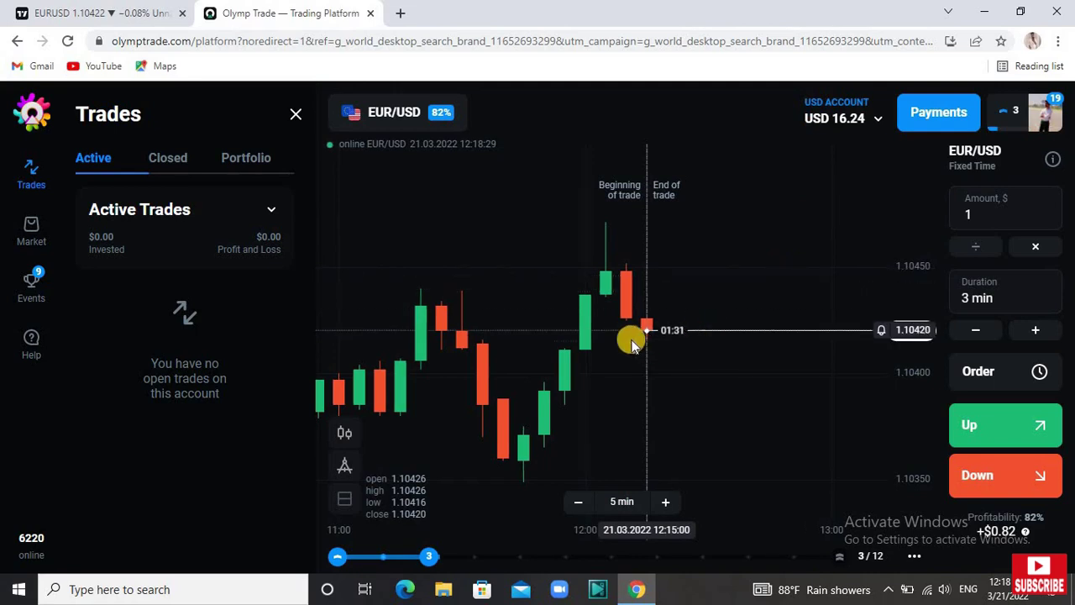
left_click(293, 114)
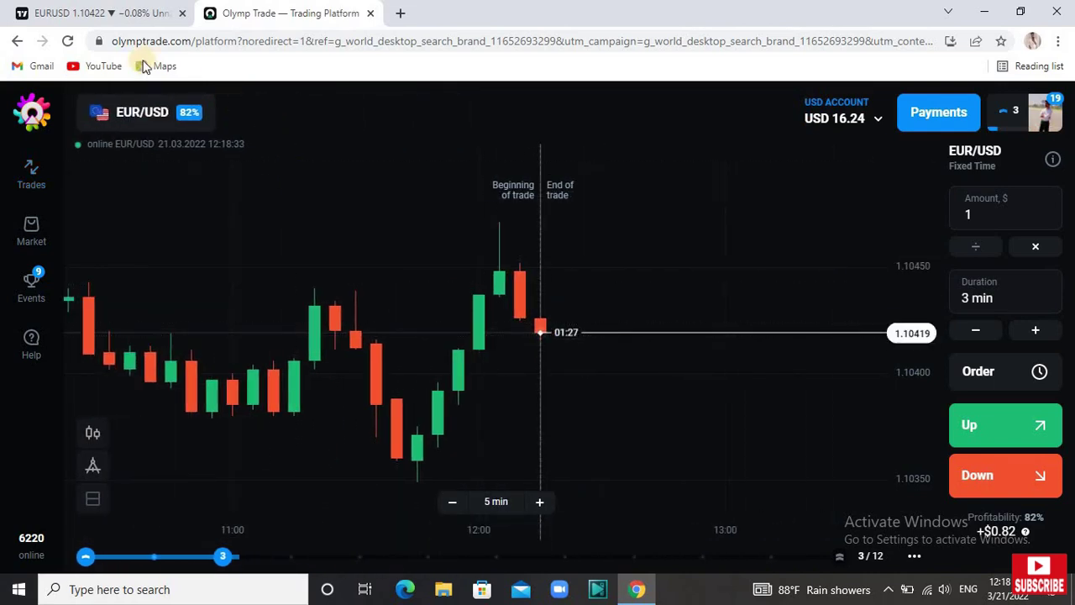
Zoom the TradingView EURUSD time axis to check price against the red downtrend line.
left_click(104, 15)
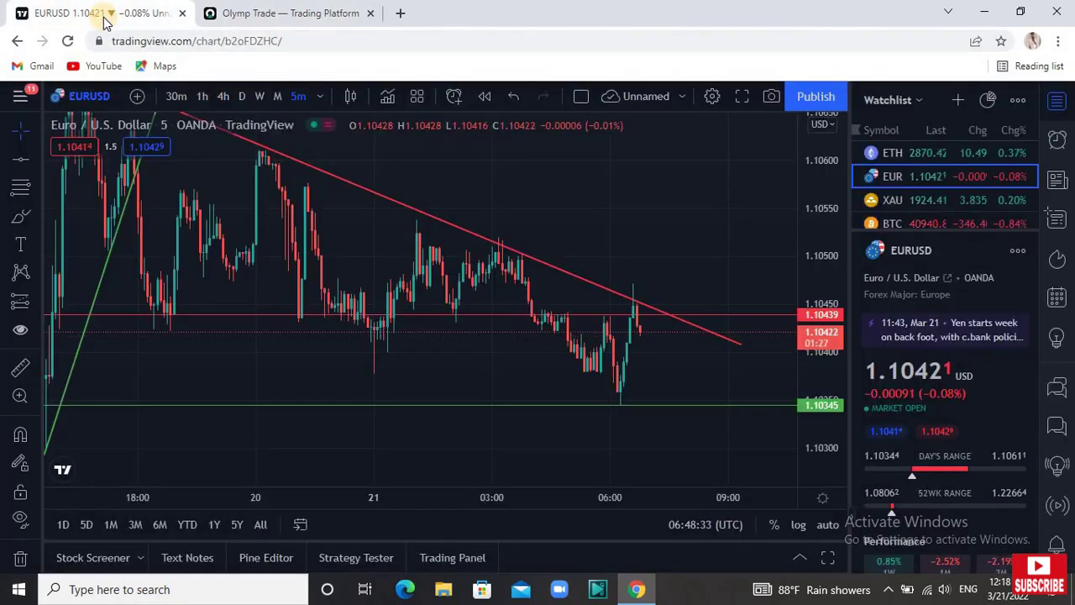
scroll(603, 281, "up", 3)
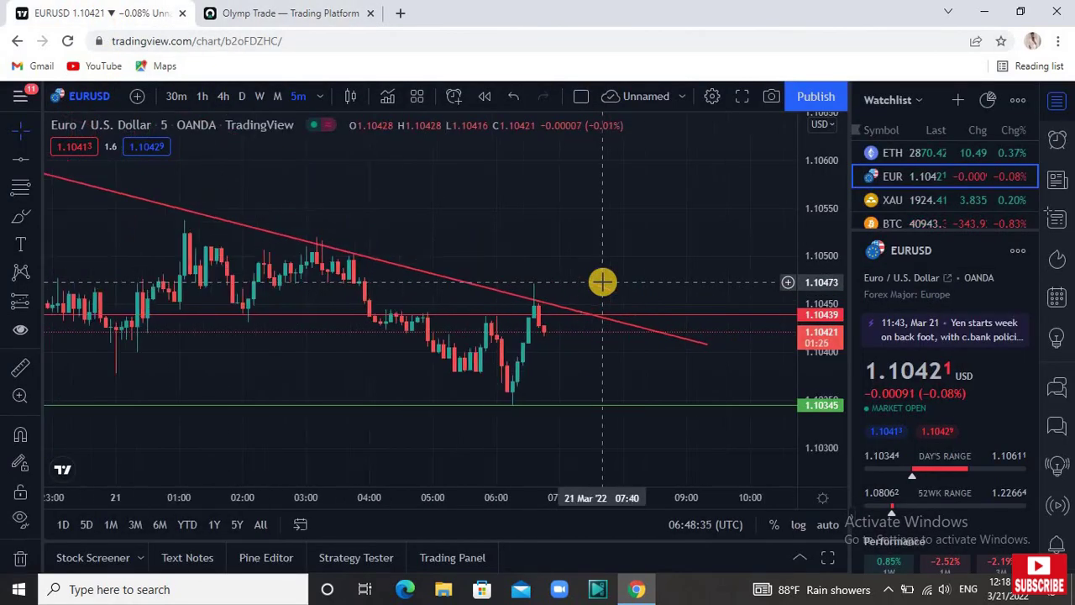
left_click(249, 15)
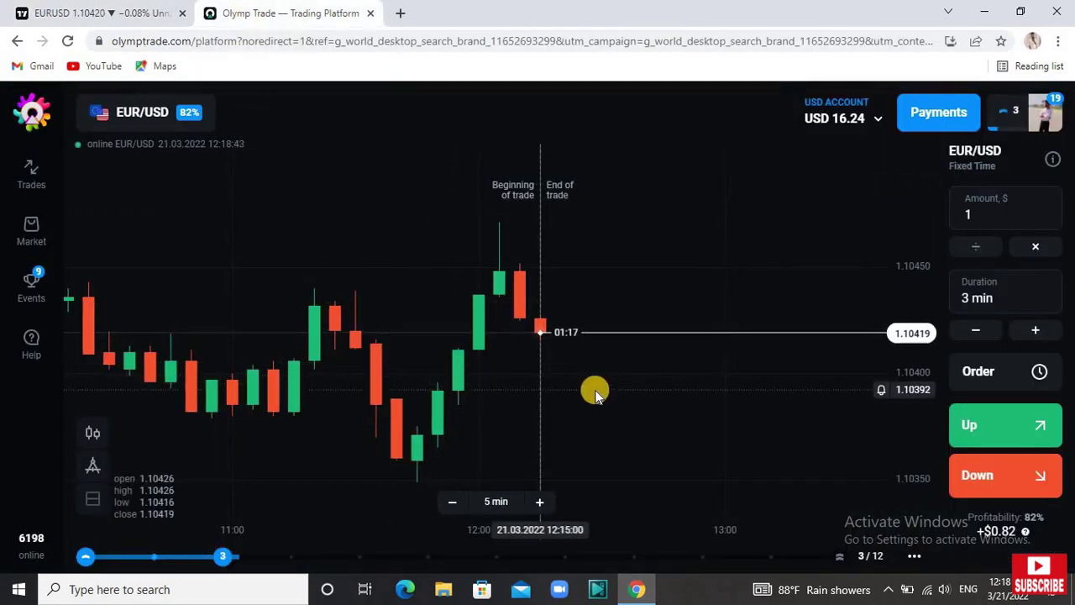
Open a $1 EUR/USD down trade with a 6-minute duration and confirm it under Trades.
left_click(1036, 331)
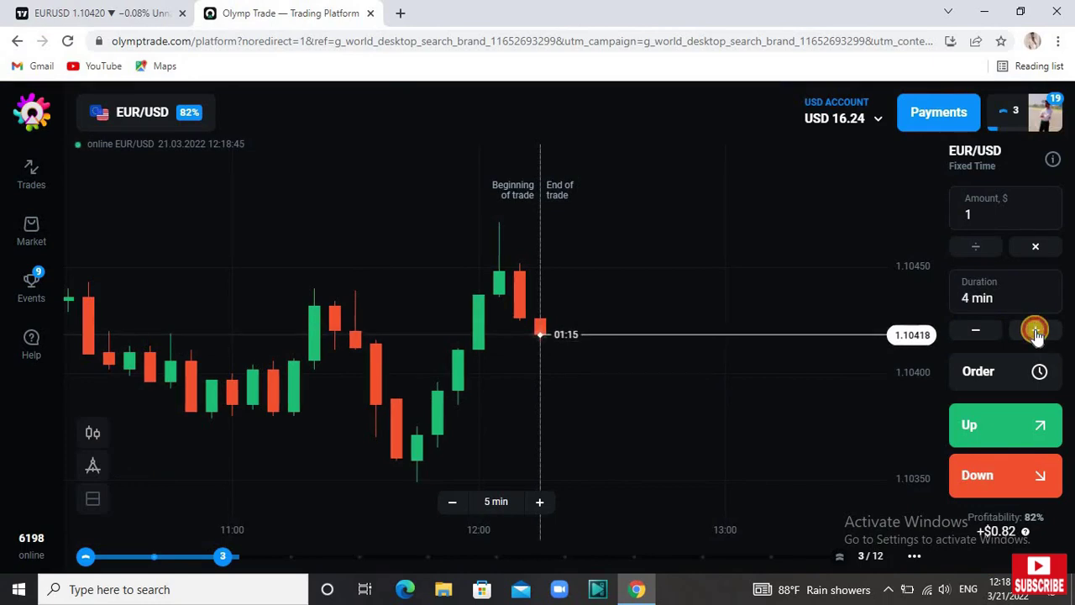
left_click(1036, 331)
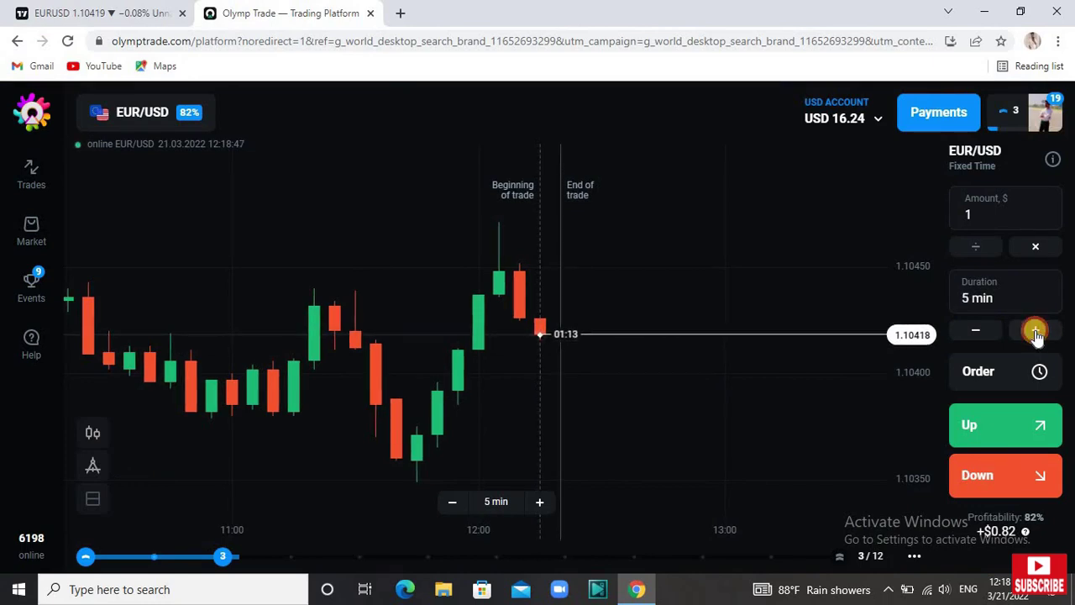
left_click(1036, 331)
left_click(991, 478)
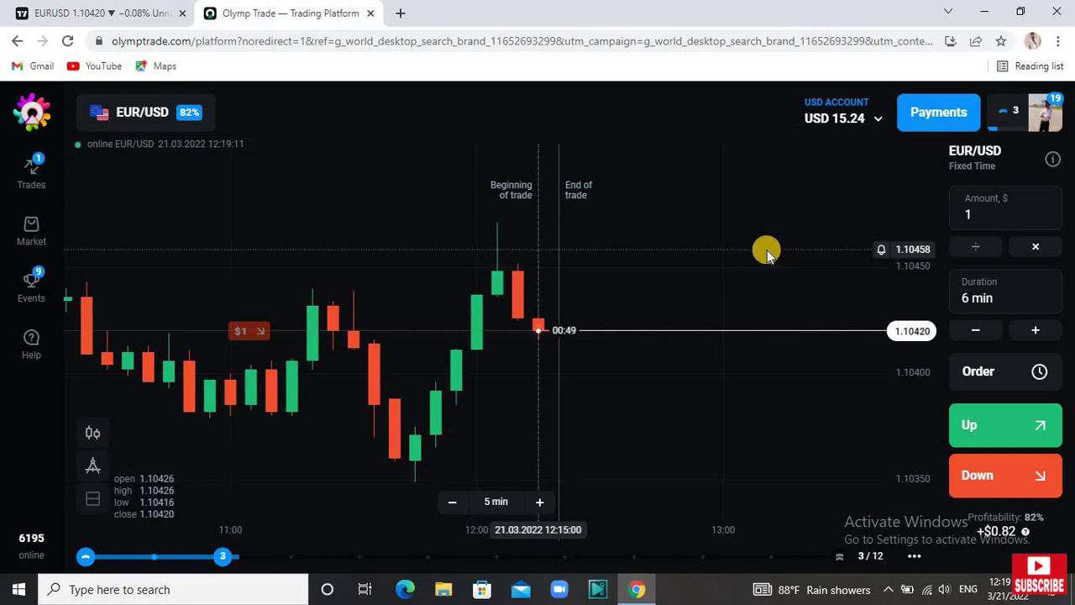
left_click(33, 171)
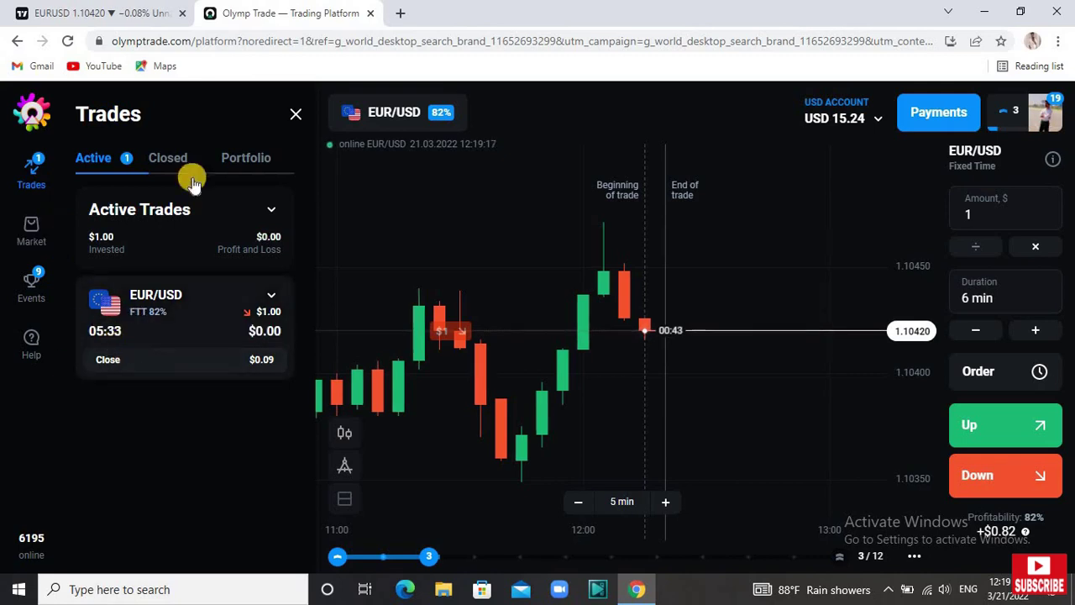
left_click(65, 10)
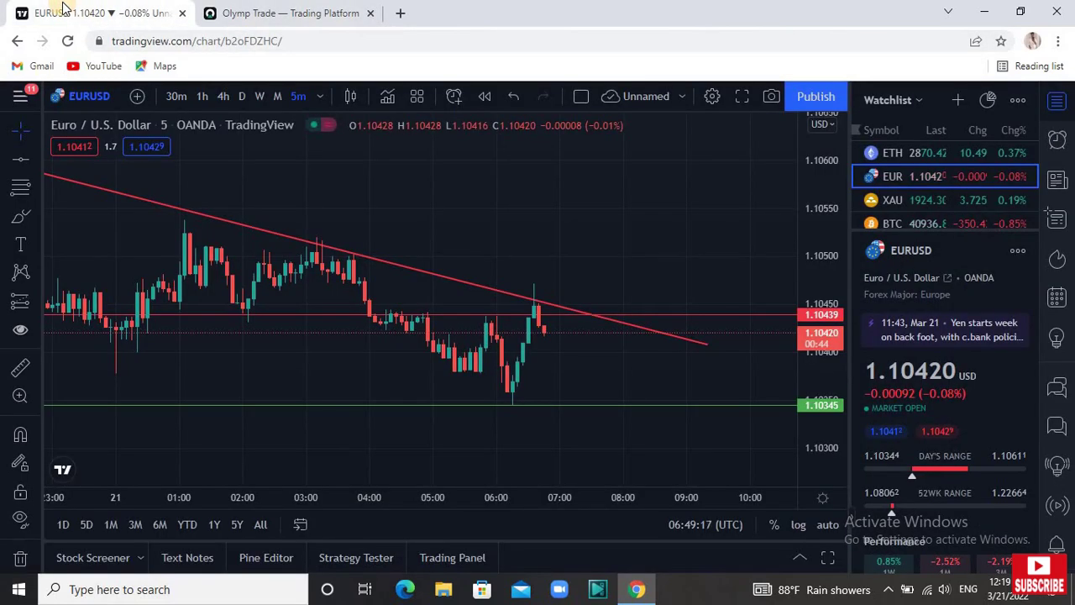
Zoom out and compress the price scale to view wider EURUSD history with trend and support lines.
scroll(734, 285, "down", 5)
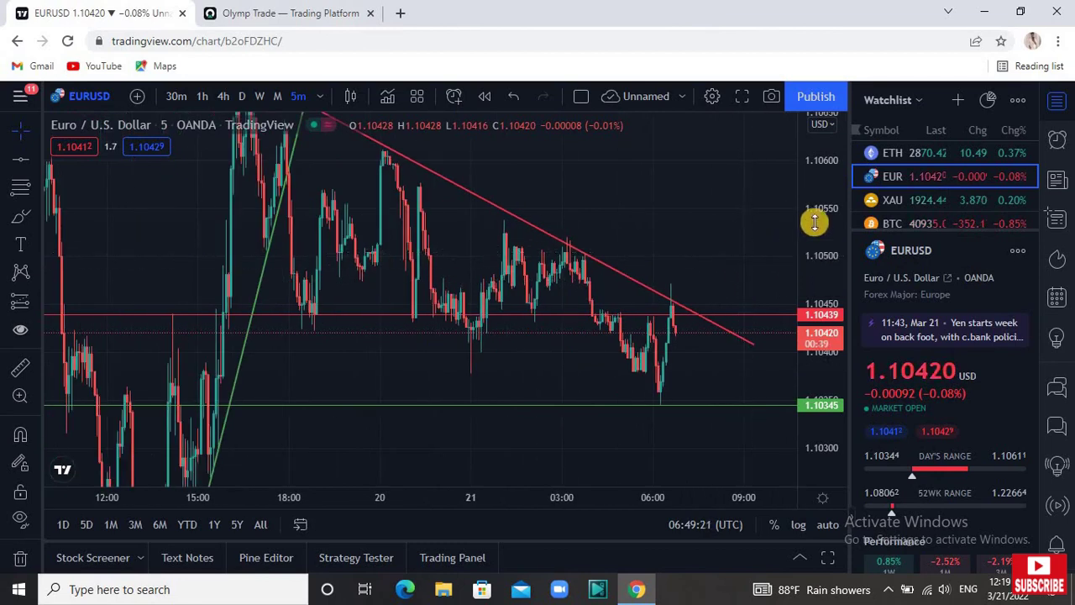
left_click_drag(824, 272, 824, 331)
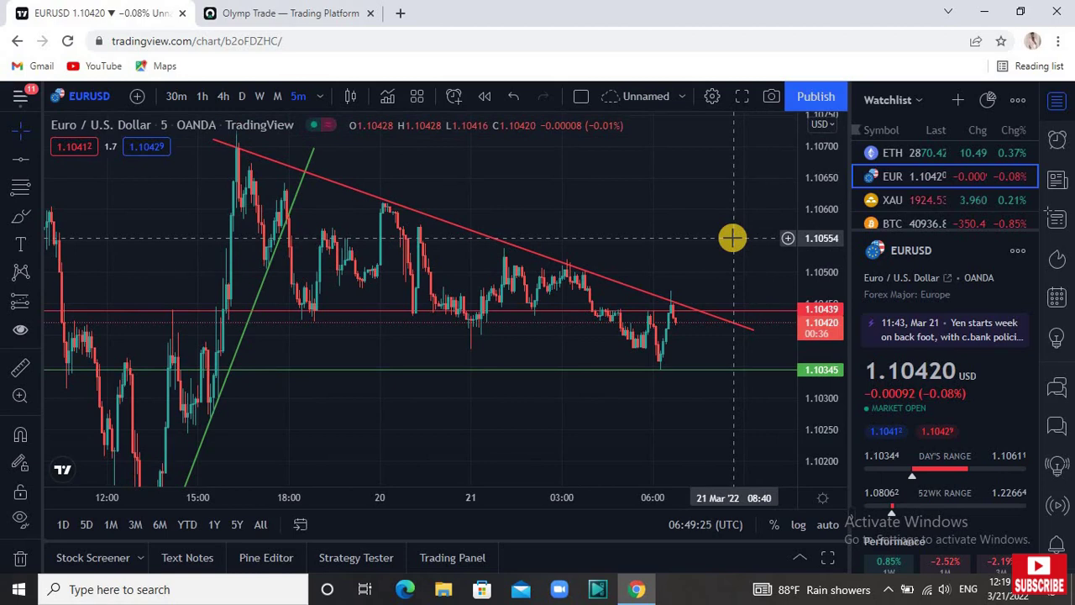
left_click(281, 17)
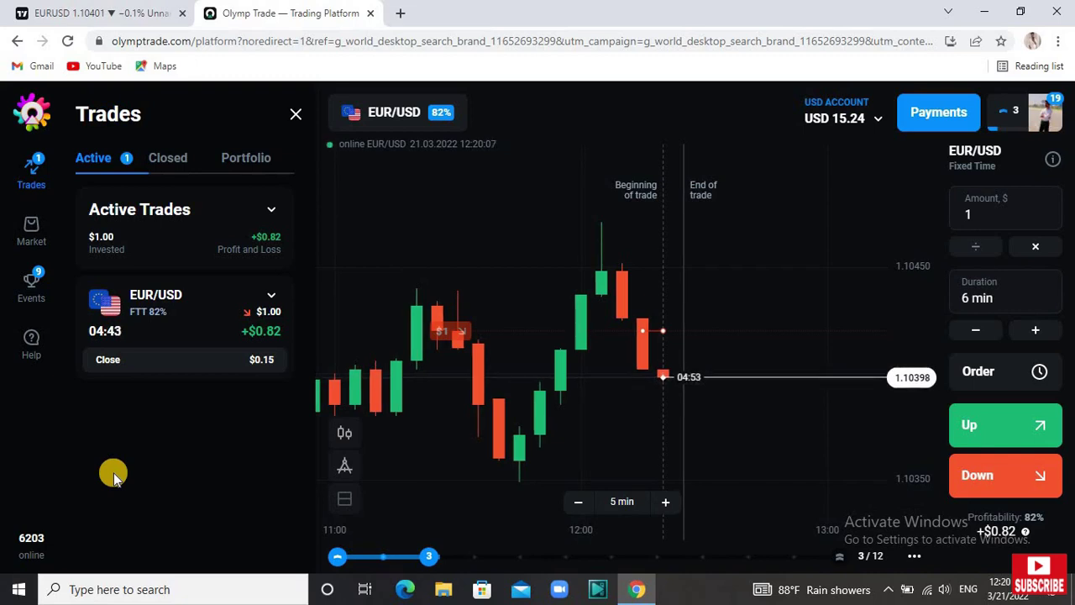
left_click(99, 14)
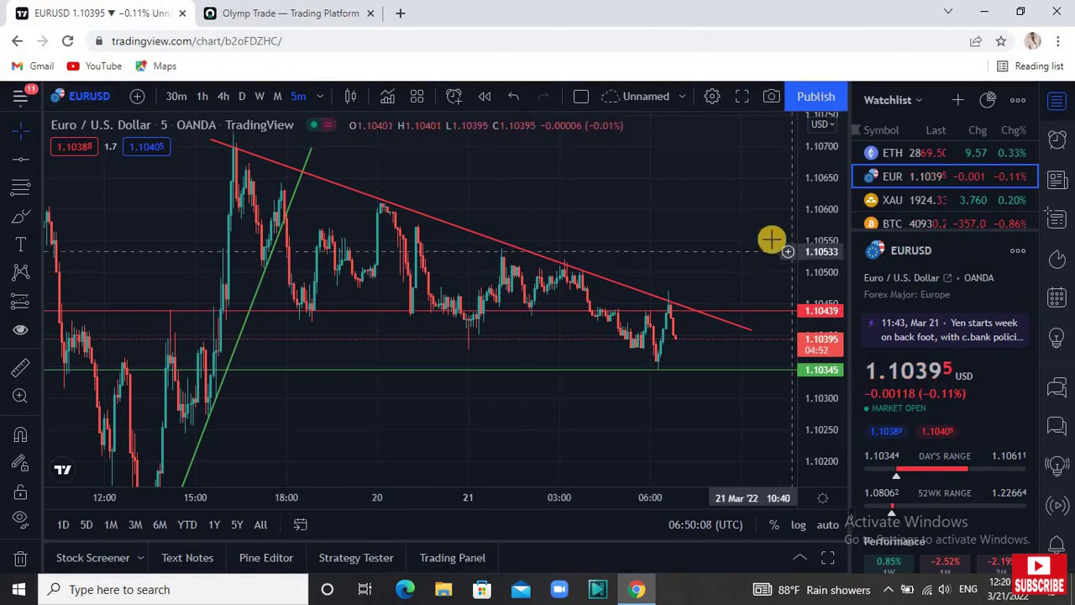
scroll(742, 230, "up", 5)
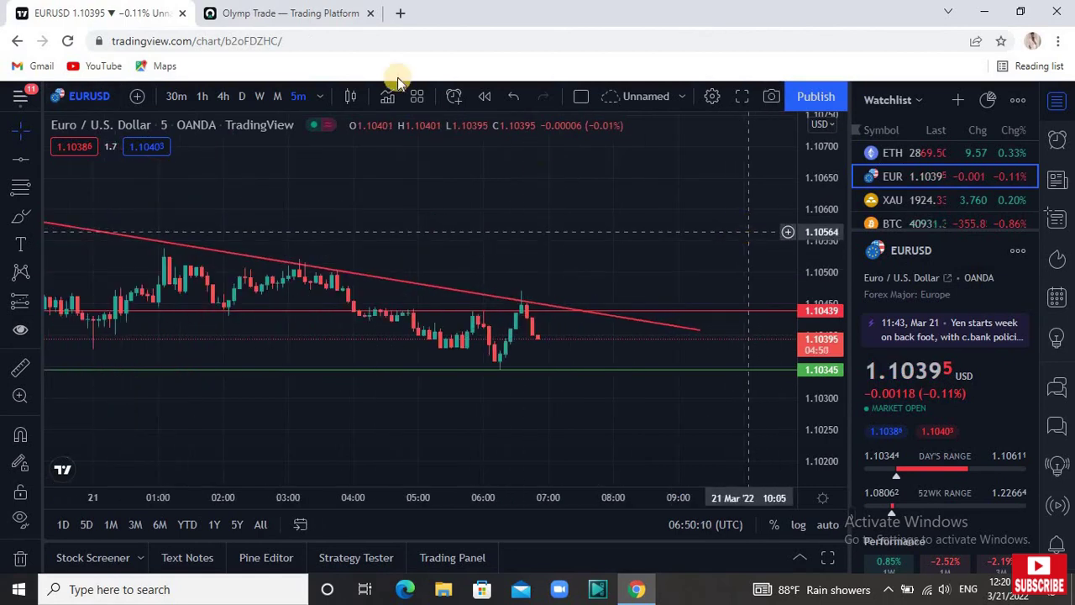
left_click(308, 14)
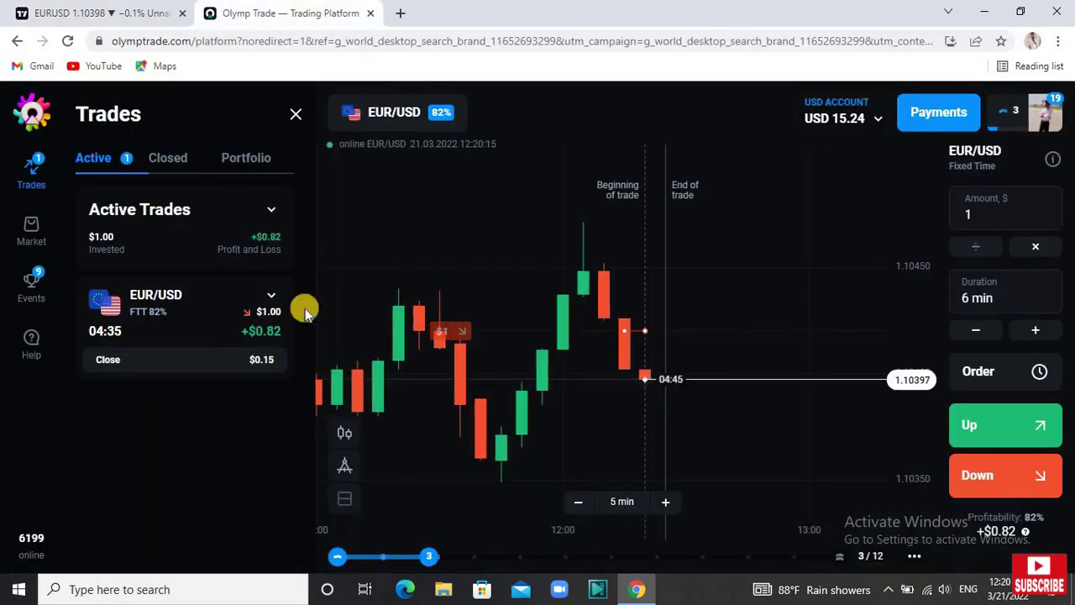